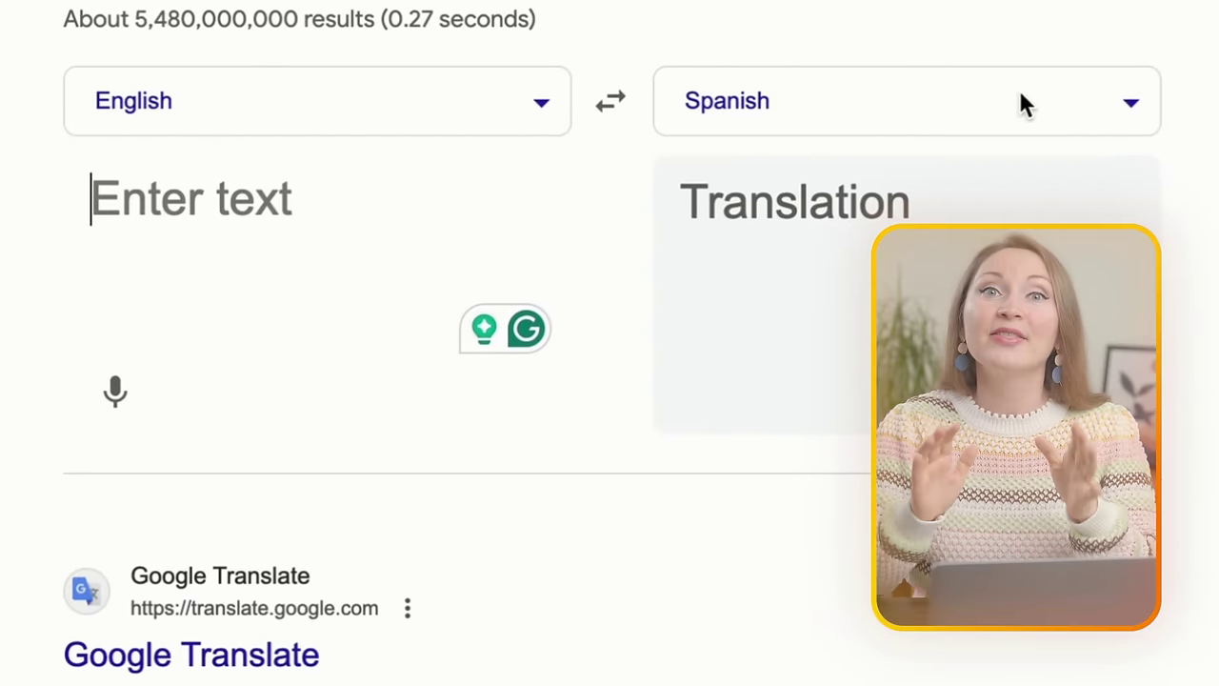
Browse the target languages in Google Translate and translate "hello how are you doing" from English to Spanish.
left_click(1017, 101)
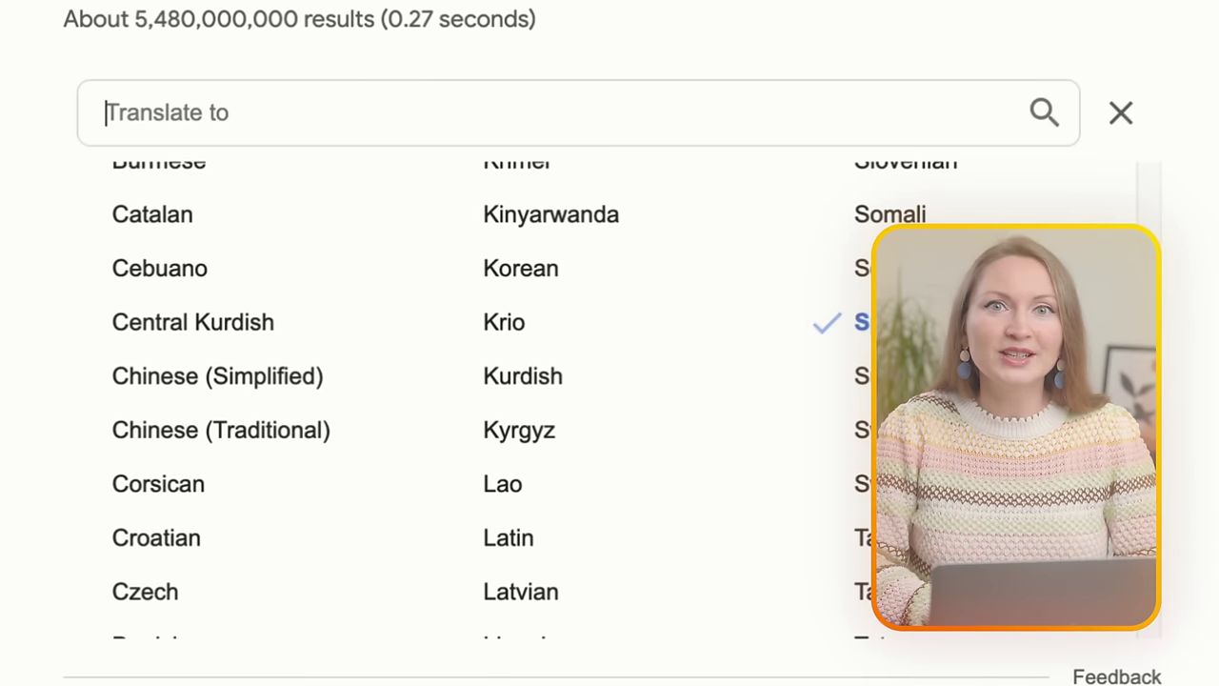
left_click(1133, 117)
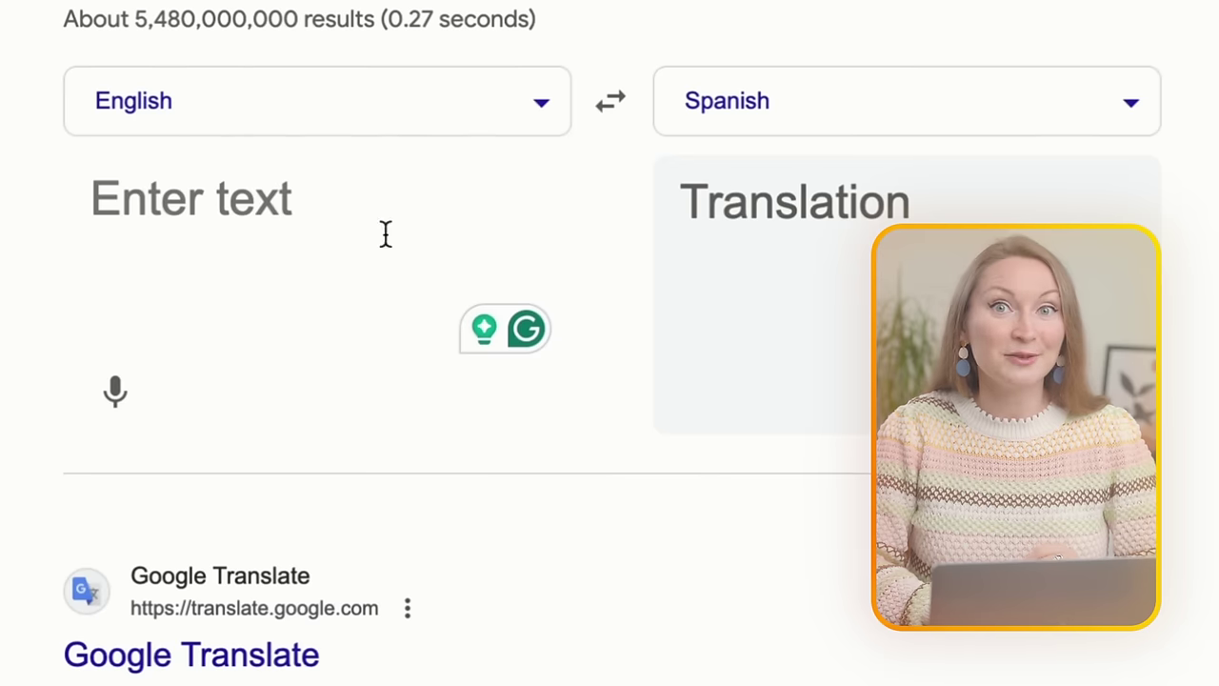
type("Hello")
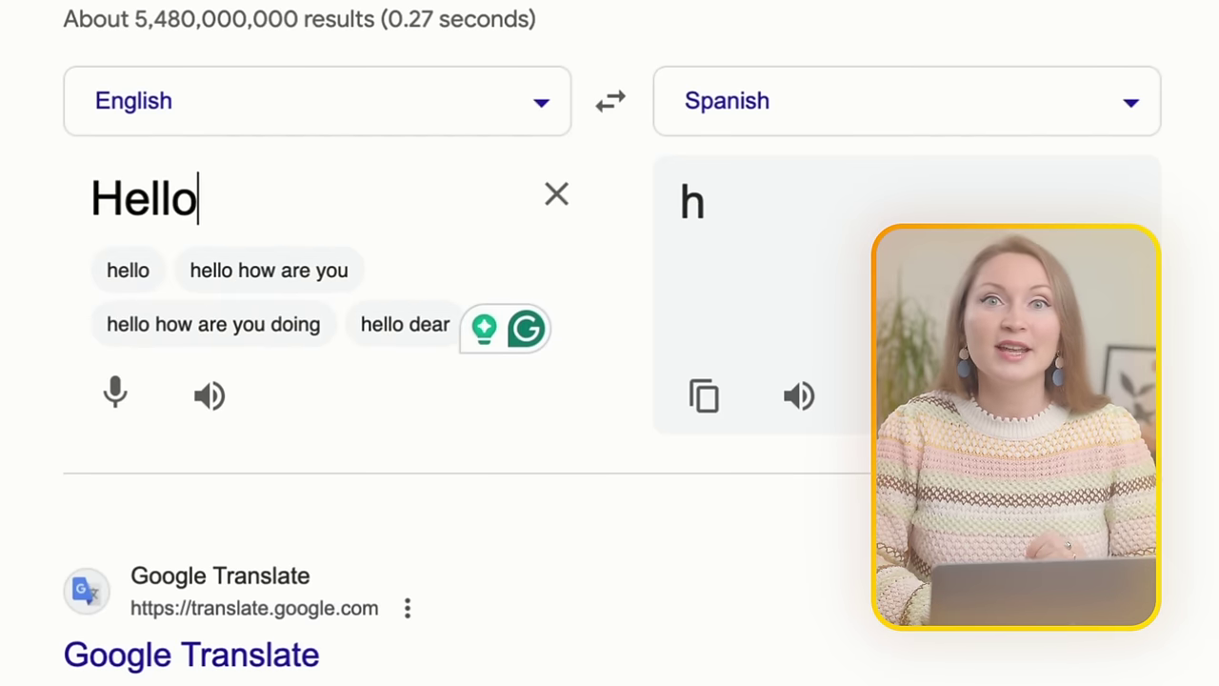
left_click(231, 325)
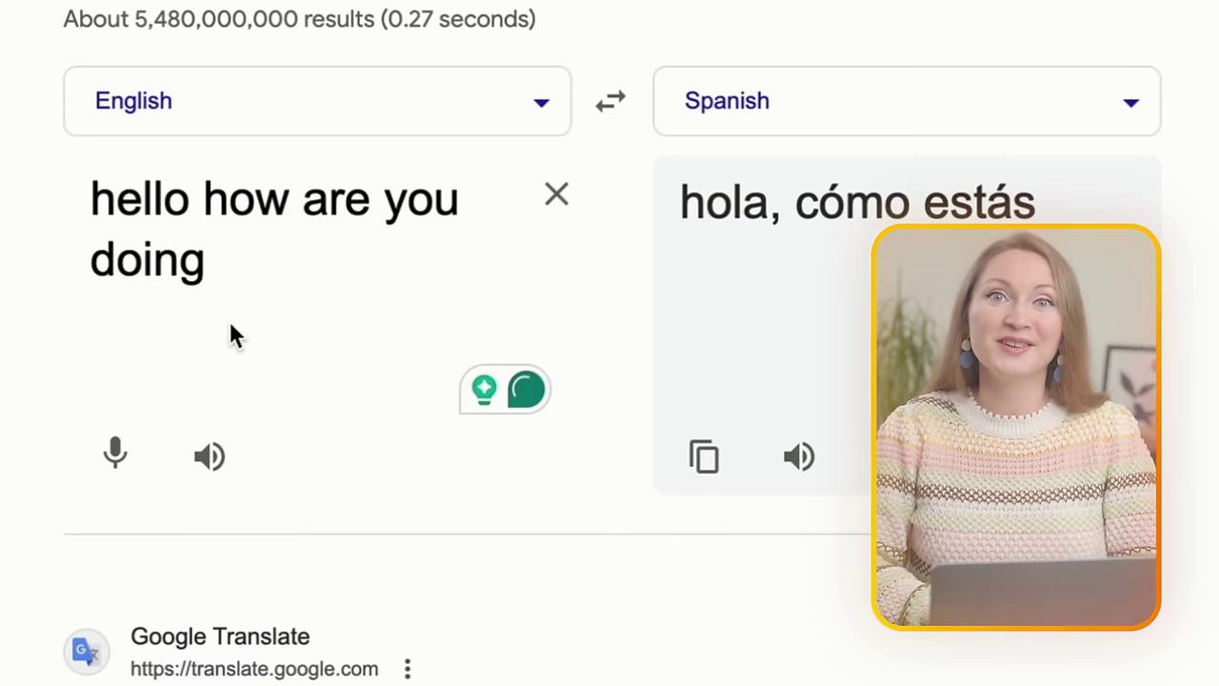
left_click(1015, 104)
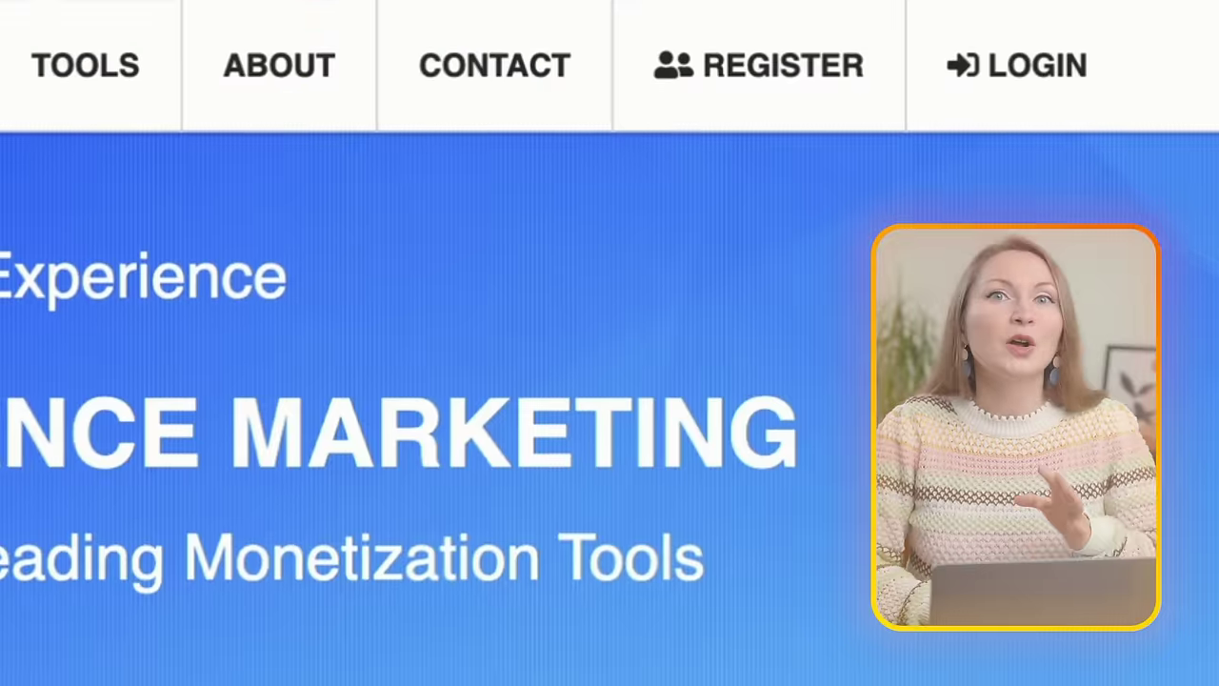
Go to registration on the CPAGrip site, and check the minimum payment and payment method choices in the Payment Center.
left_click(774, 71)
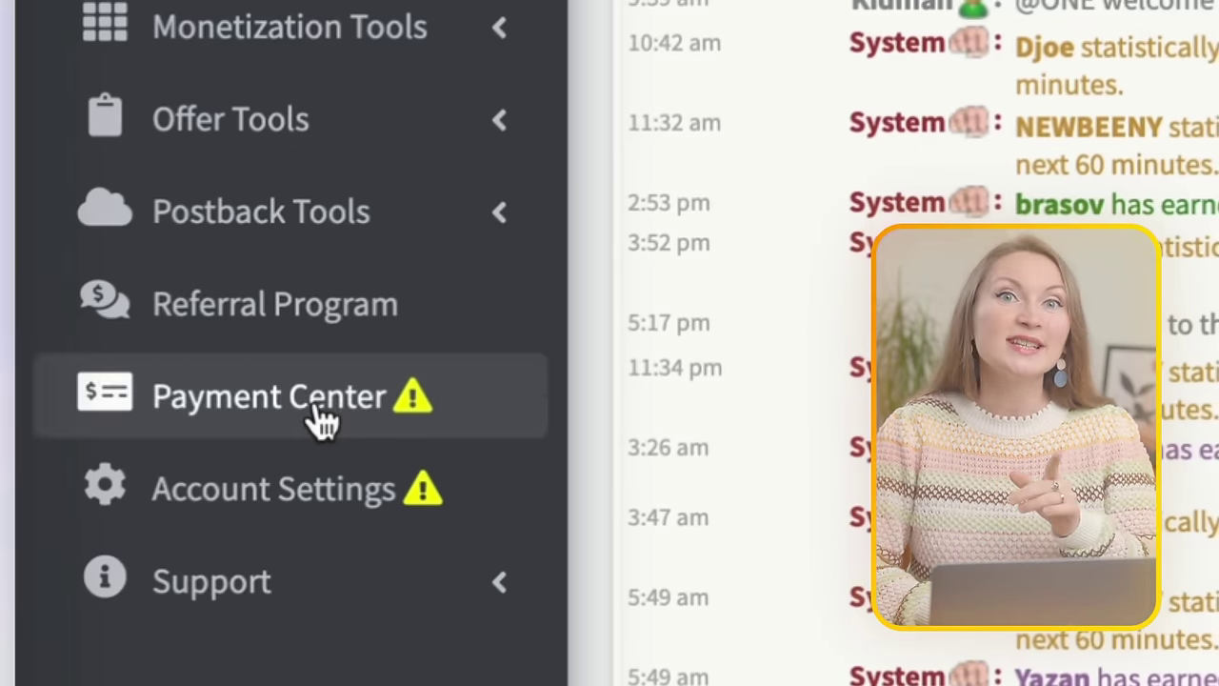
left_click(324, 419)
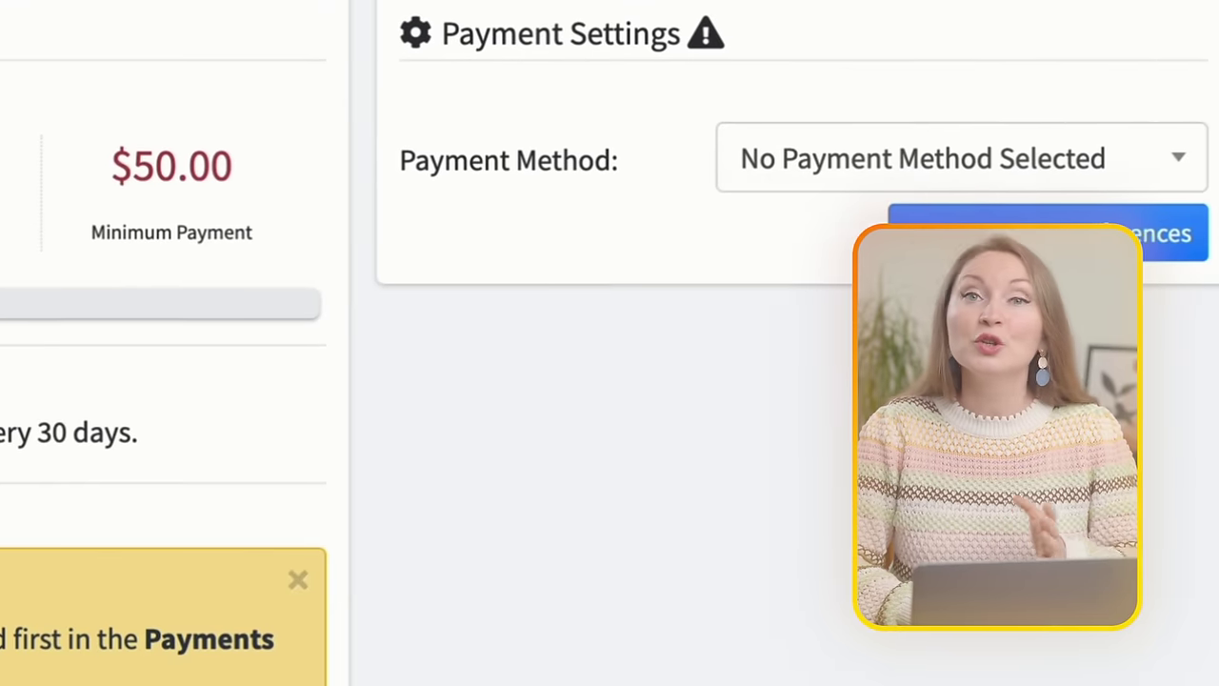
mouse_move(227, 191)
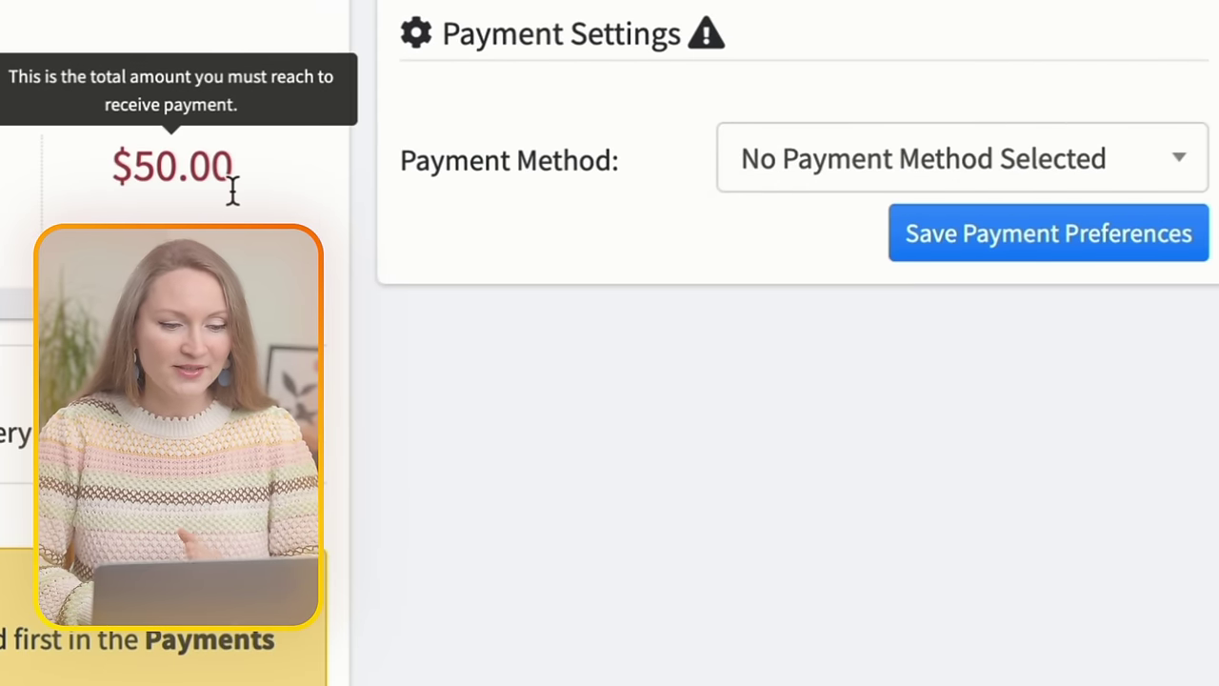
left_click(1051, 170)
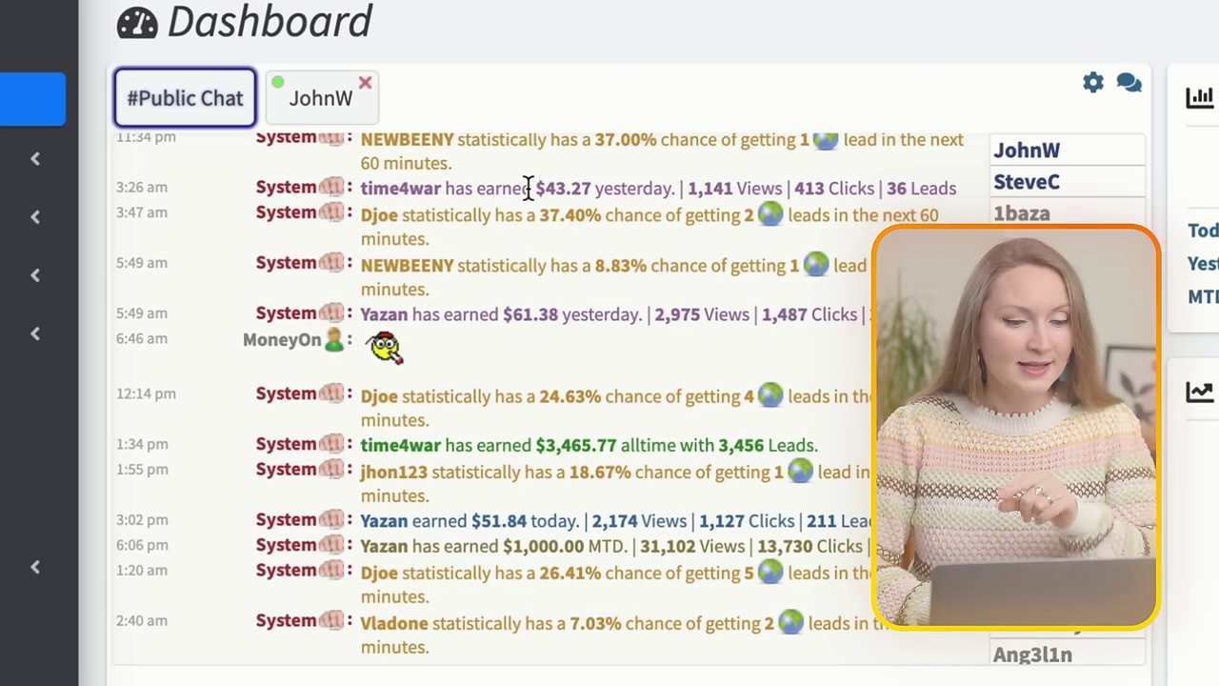
Examine the members' earnings messages in the dashboard's public chat, highlighting the yesterday and all-time earnings figures.
left_click_drag(532, 188, 678, 188)
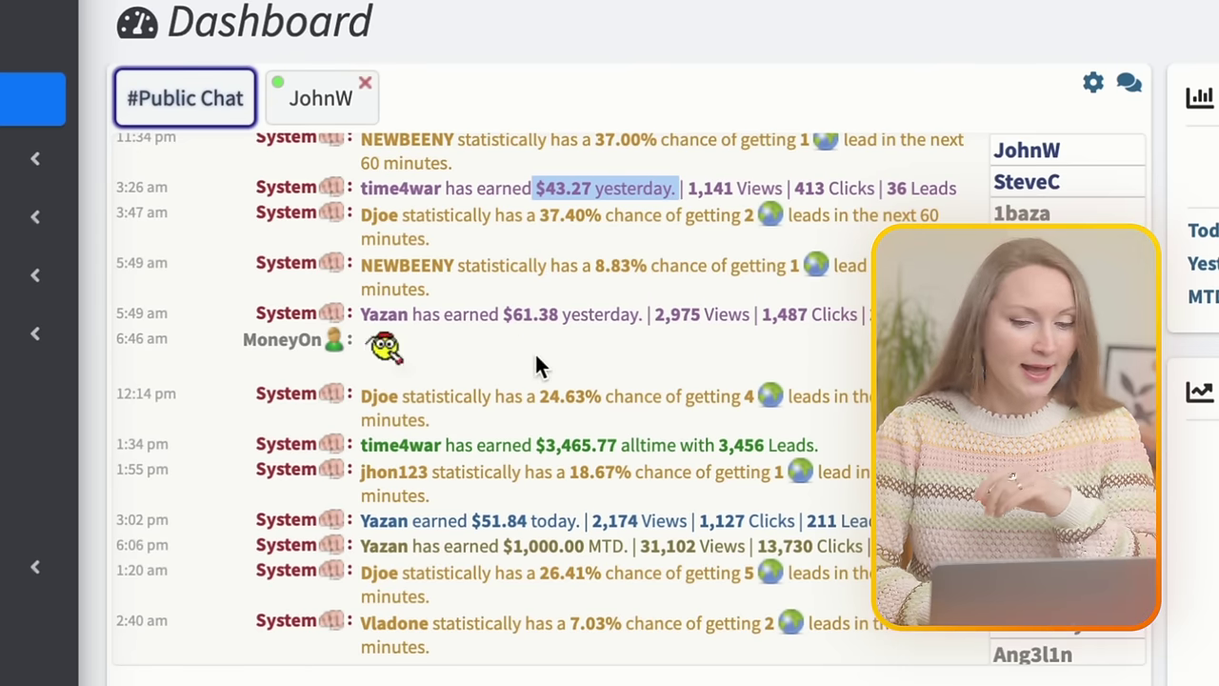
scroll(537, 359, "down", 1)
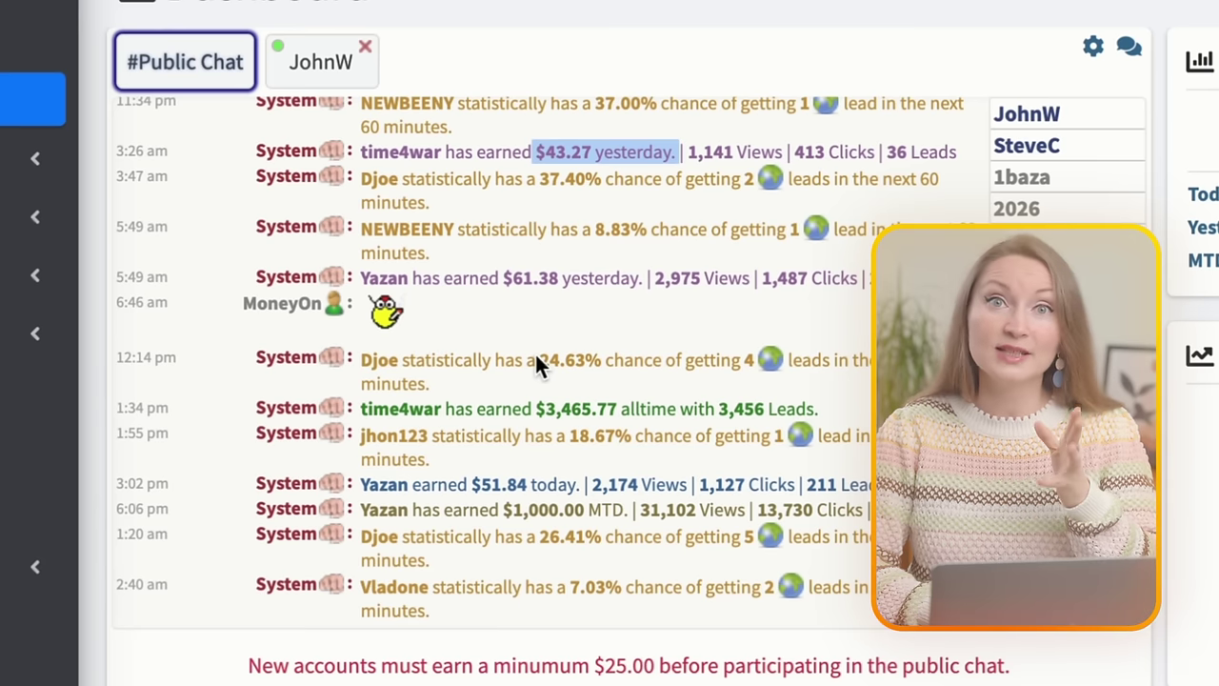
left_click_drag(536, 404, 825, 412)
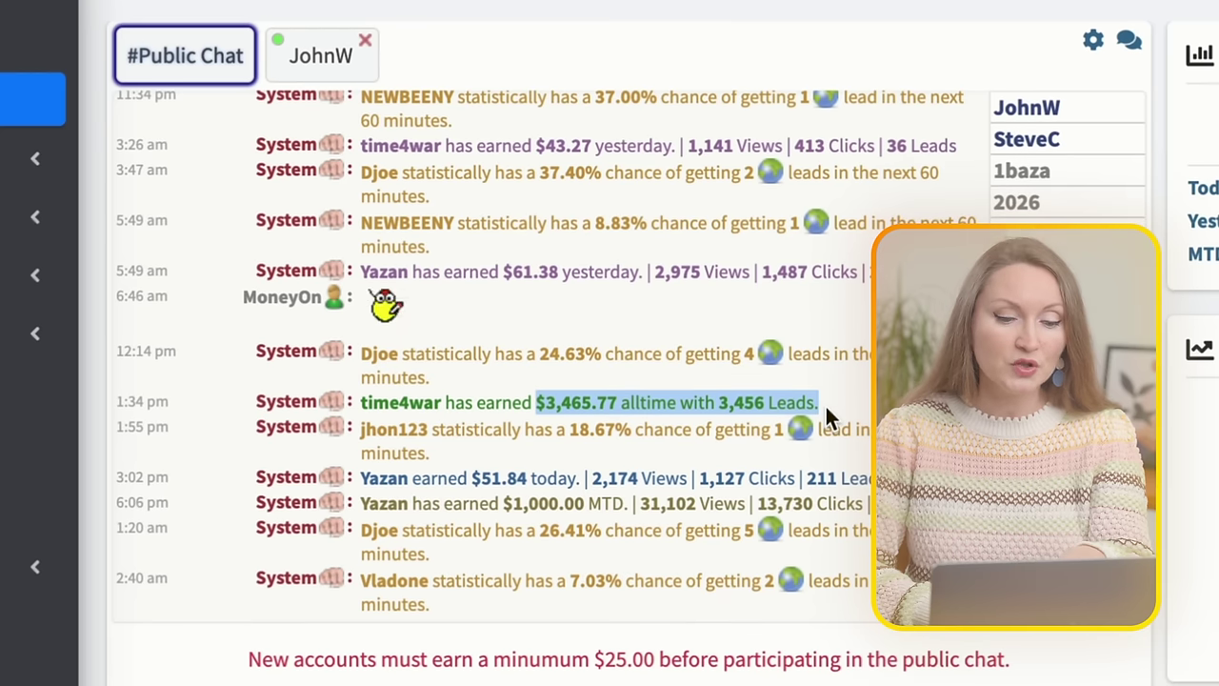
scroll(825, 404, "down", 1)
scroll(689, 376, "down", 3)
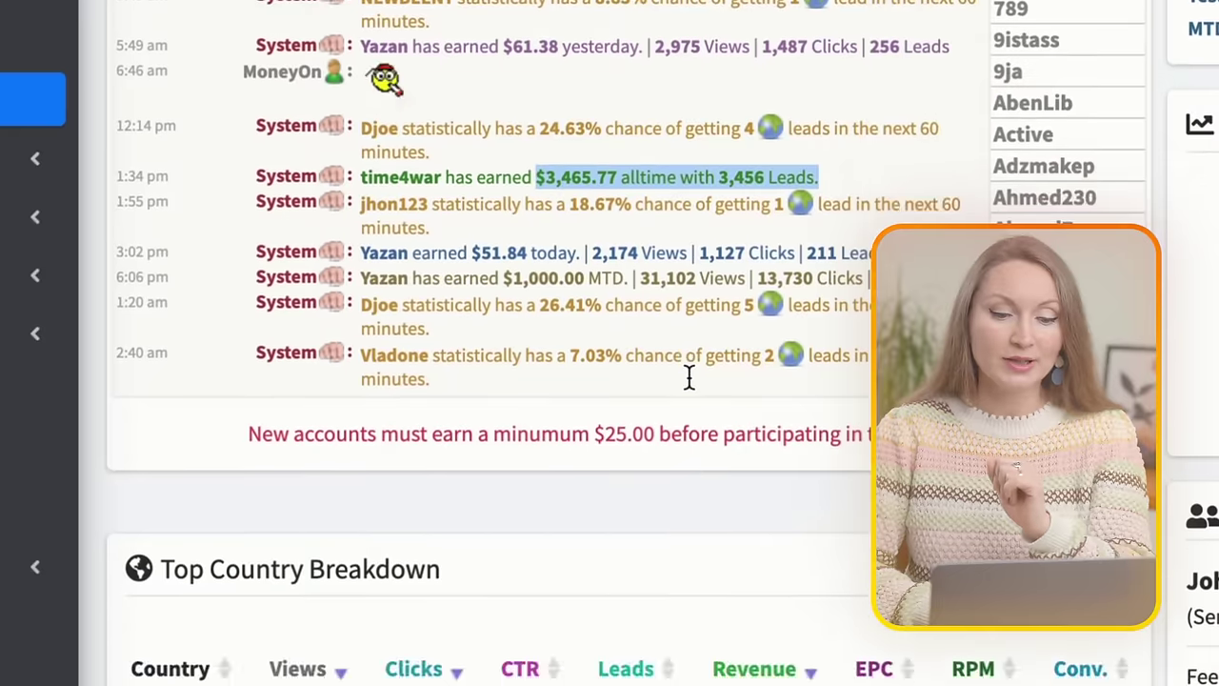
scroll(689, 375, "up", 4)
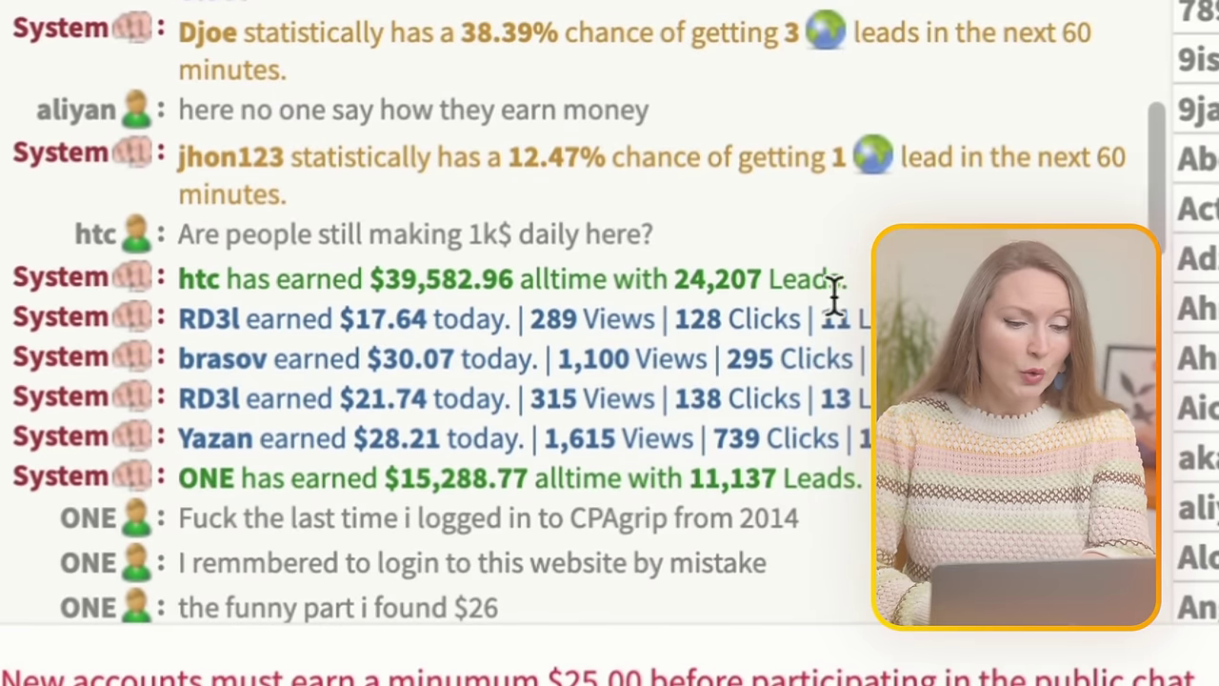
left_click_drag(849, 278, 166, 287)
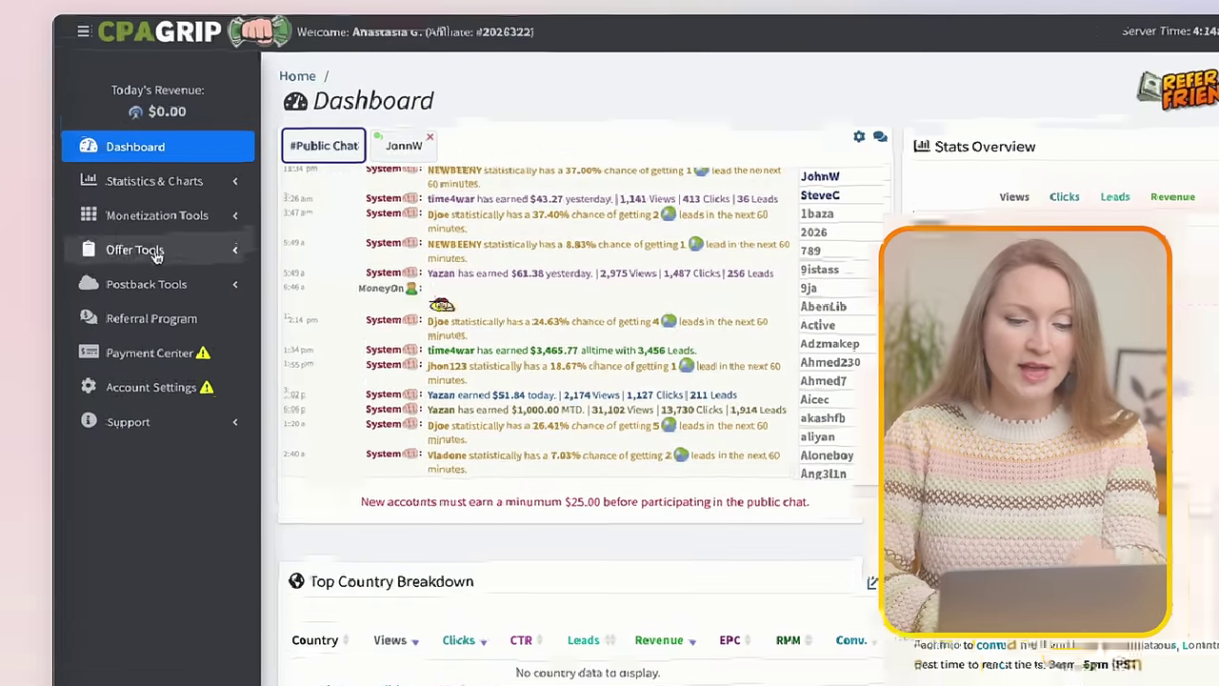
Open My Offers from the offer tools and sort the offers by highest payout.
left_click(148, 250)
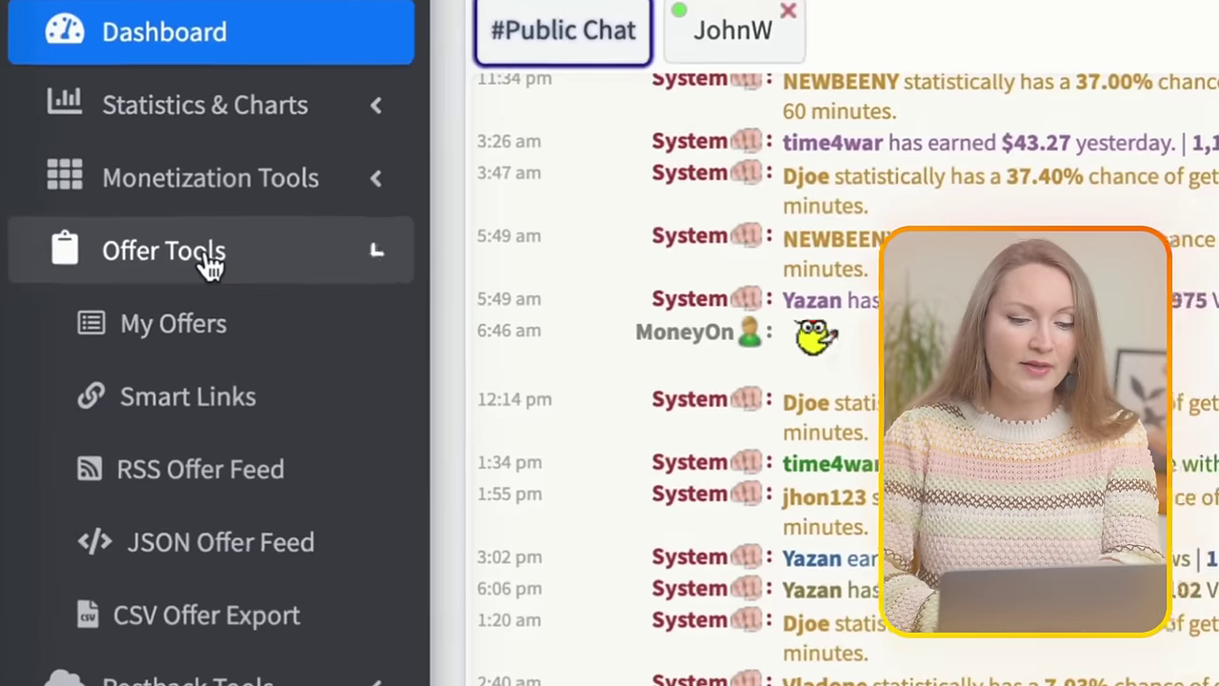
left_click(189, 325)
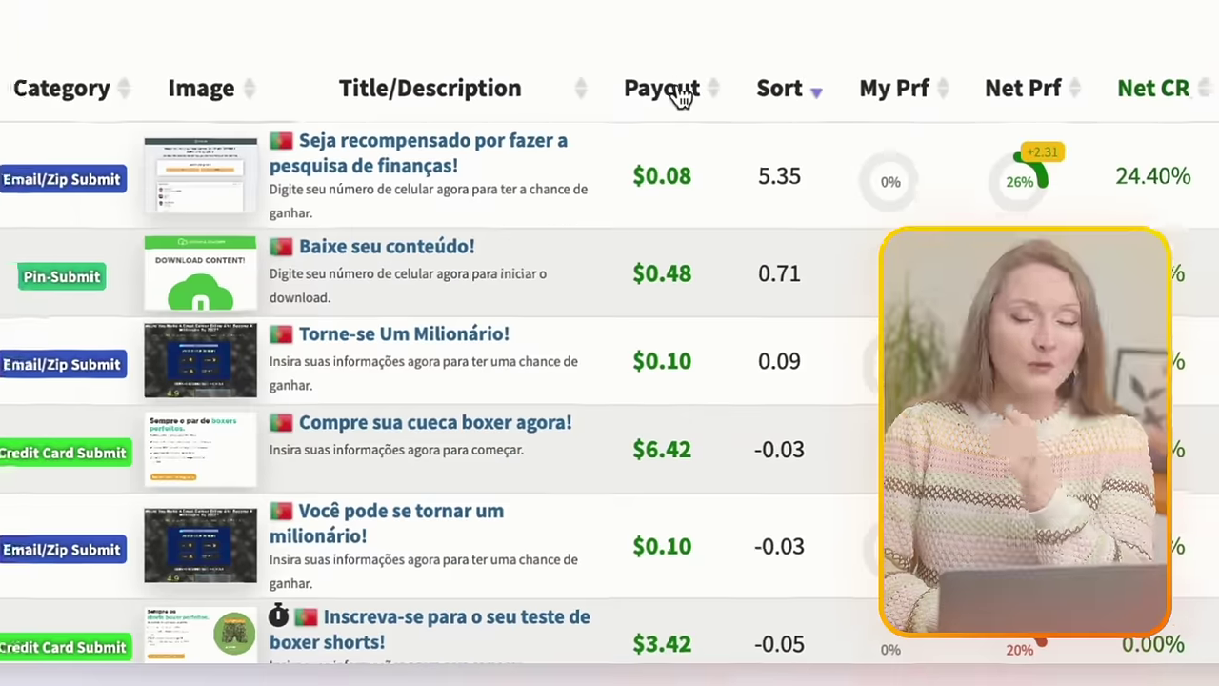
left_click(717, 344)
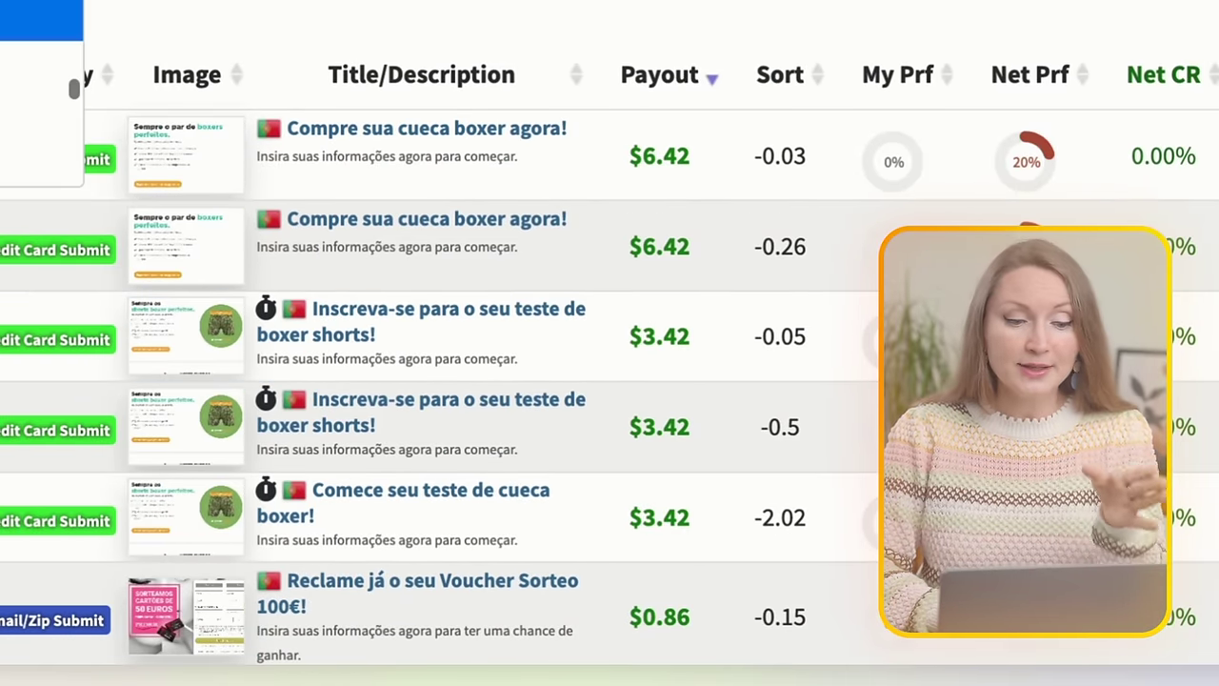
Filter the offers to France and sort them by highest payout.
type("fra")
left_click(381, 308)
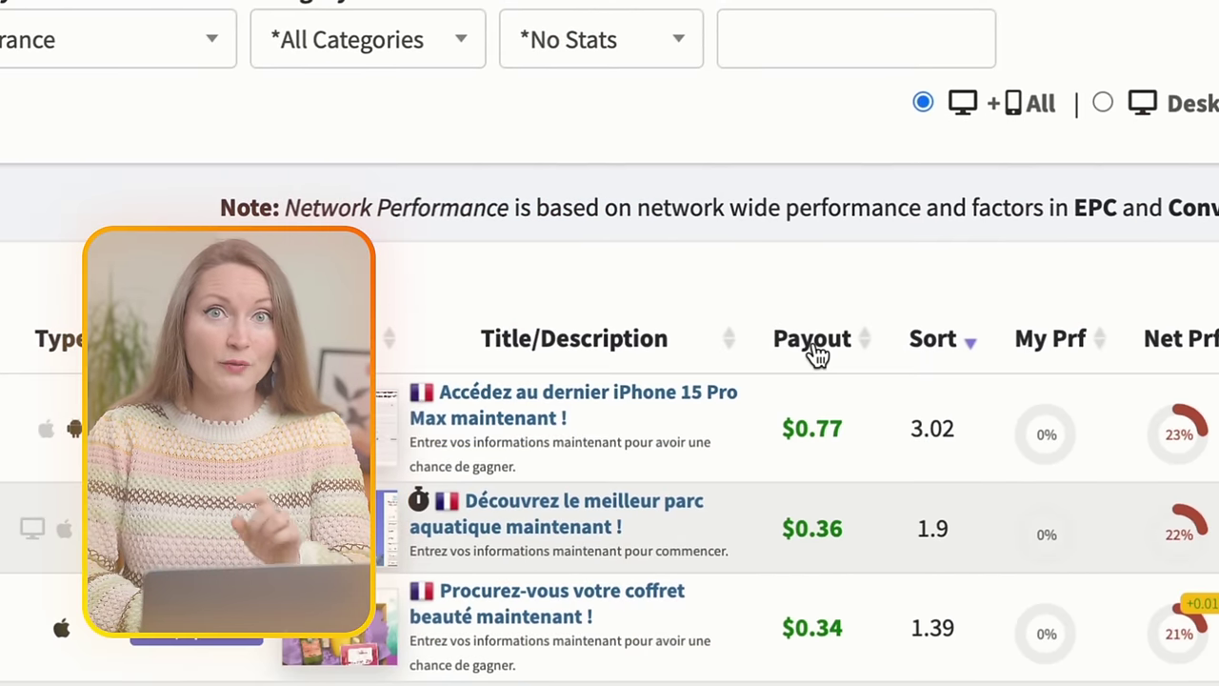
left_click(815, 351)
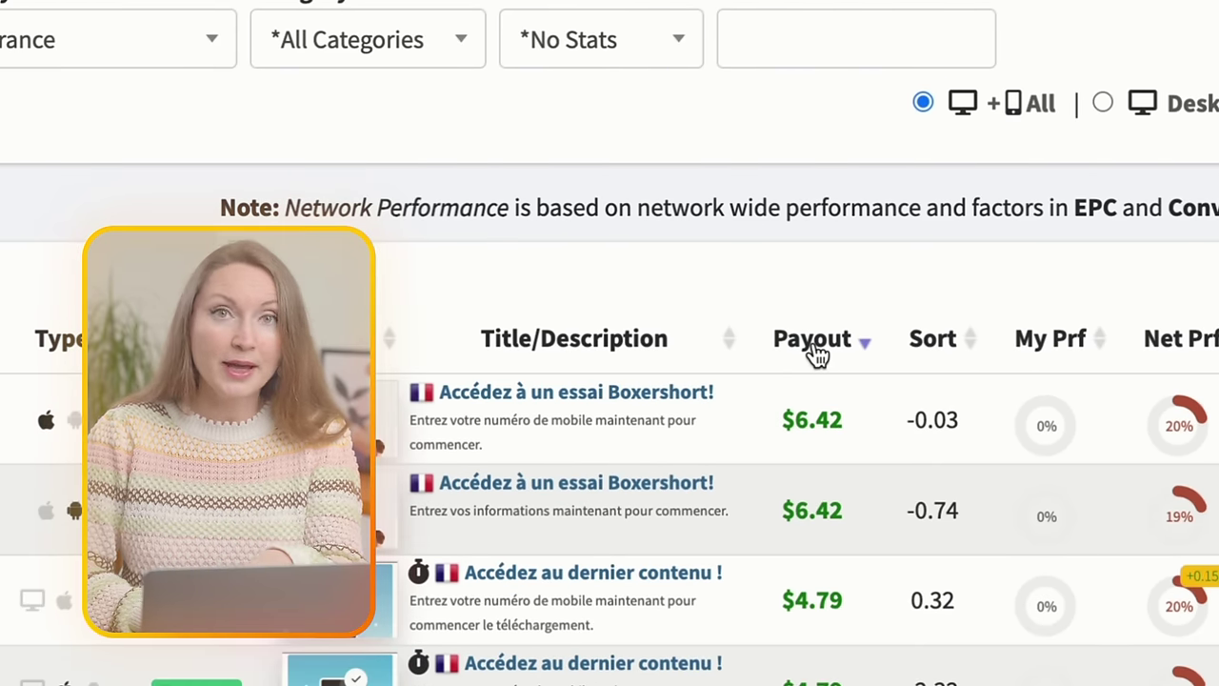
Filter the offers to Spain and sort them by highest payout.
left_click(176, 52)
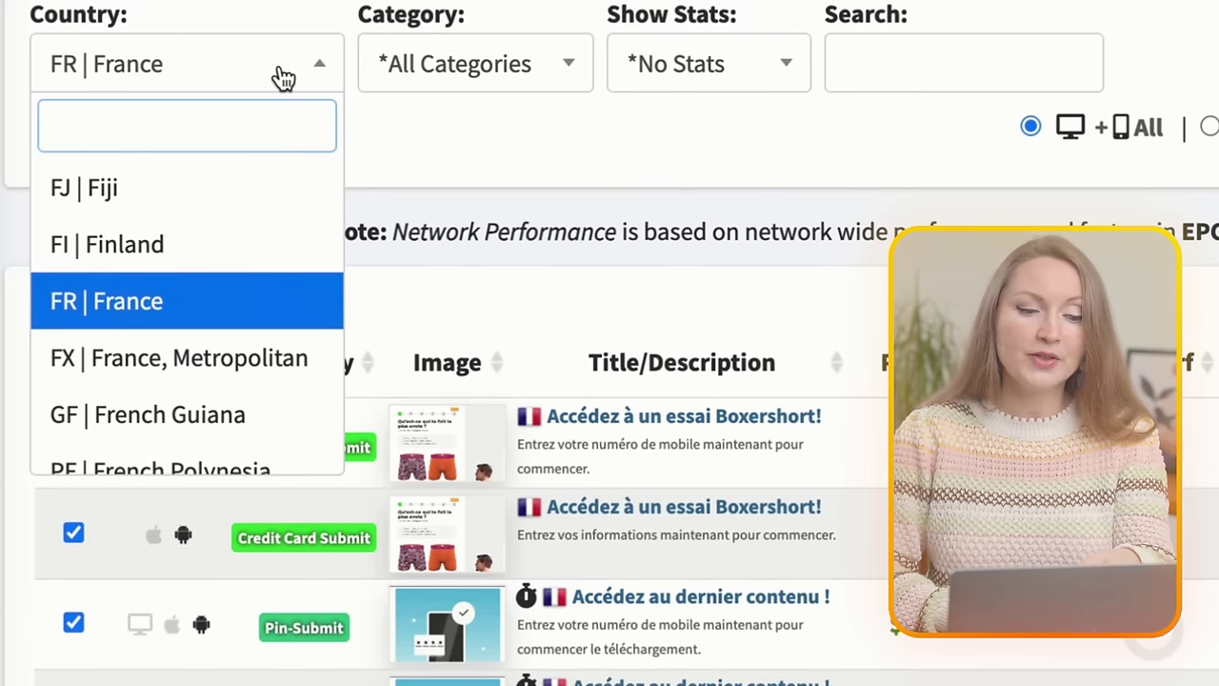
type("sp")
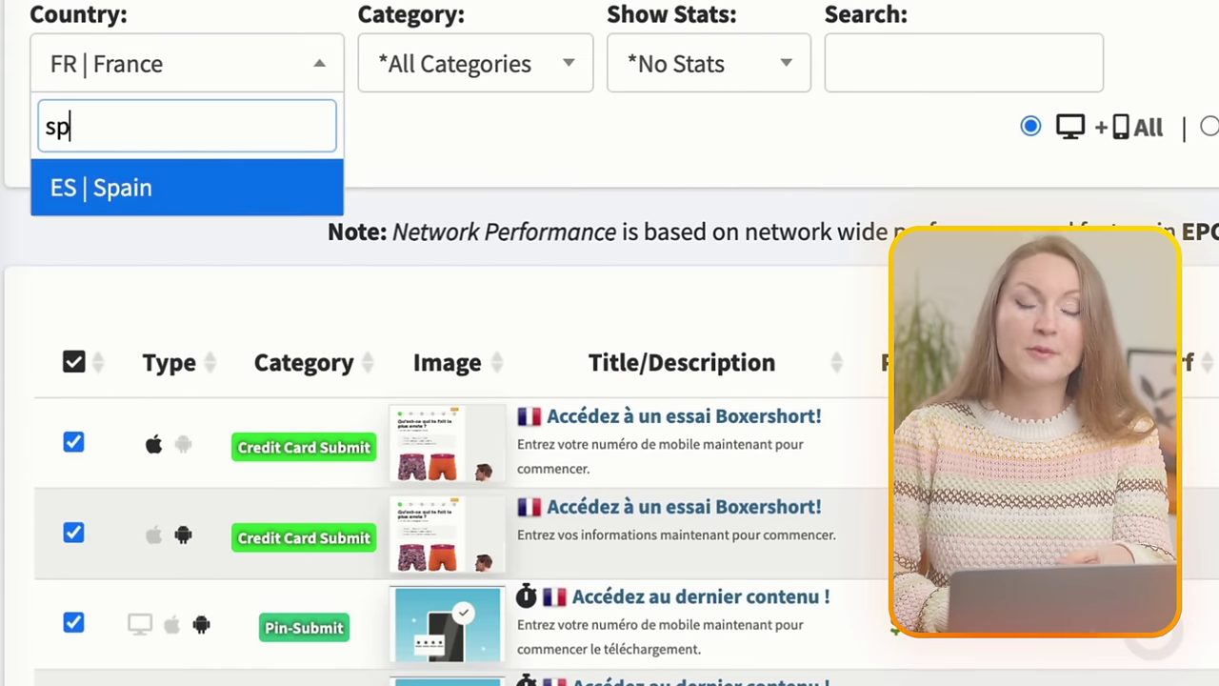
left_click(152, 181)
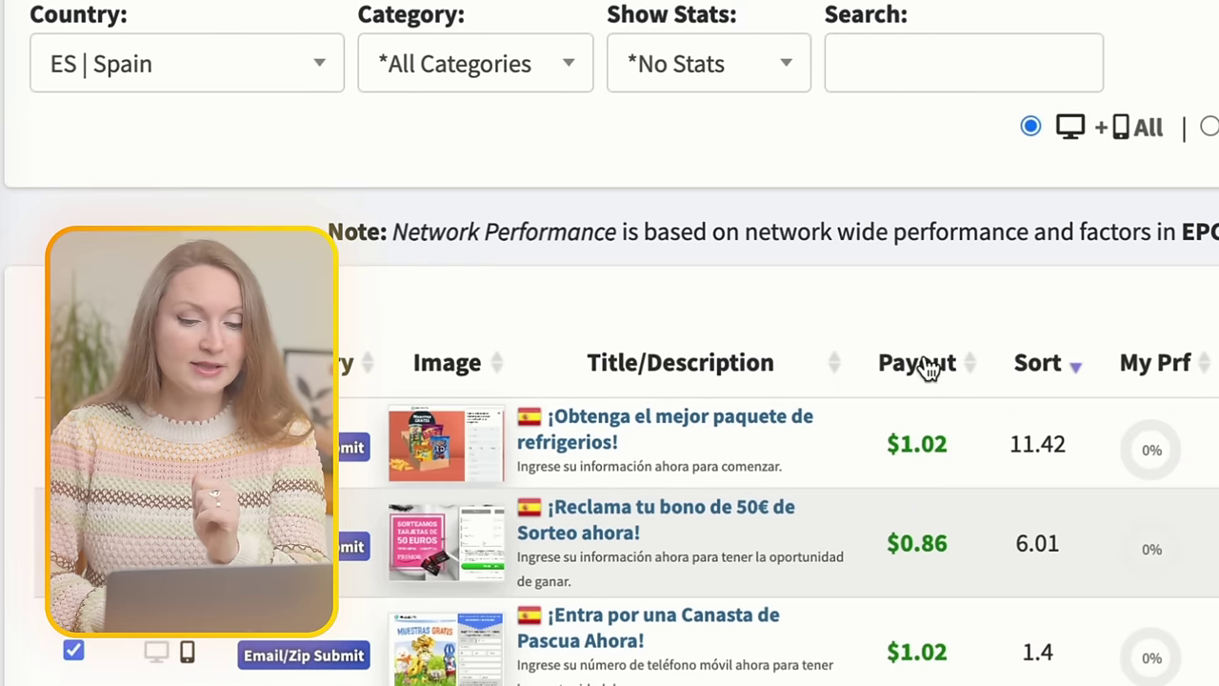
left_click(922, 367)
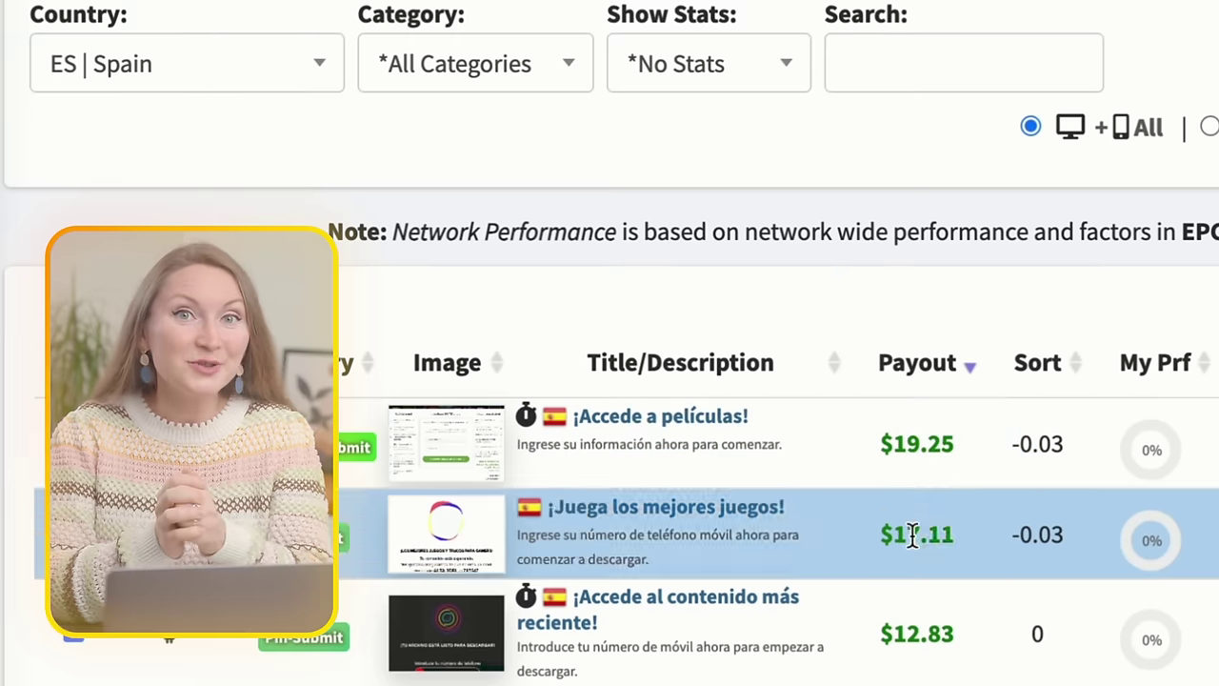
Set the country filter to *All Countries, sort the offers by highest payout and review the top entries with their countries.
left_click(301, 83)
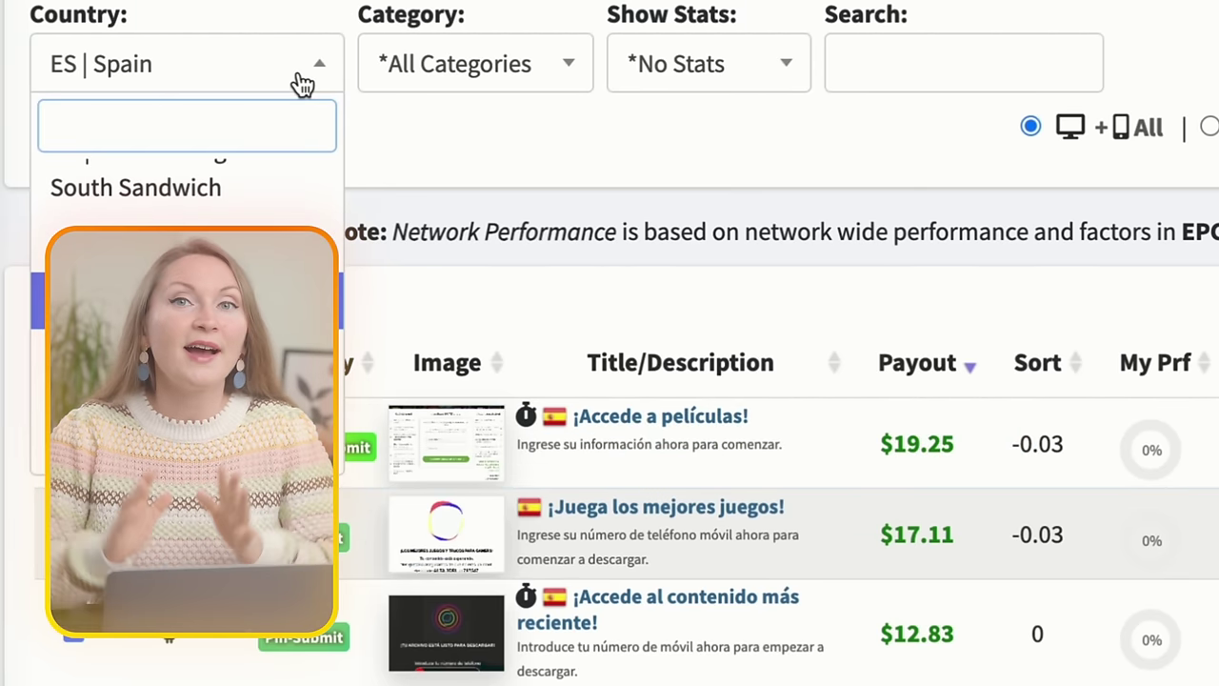
scroll(231, 194, "up", 10)
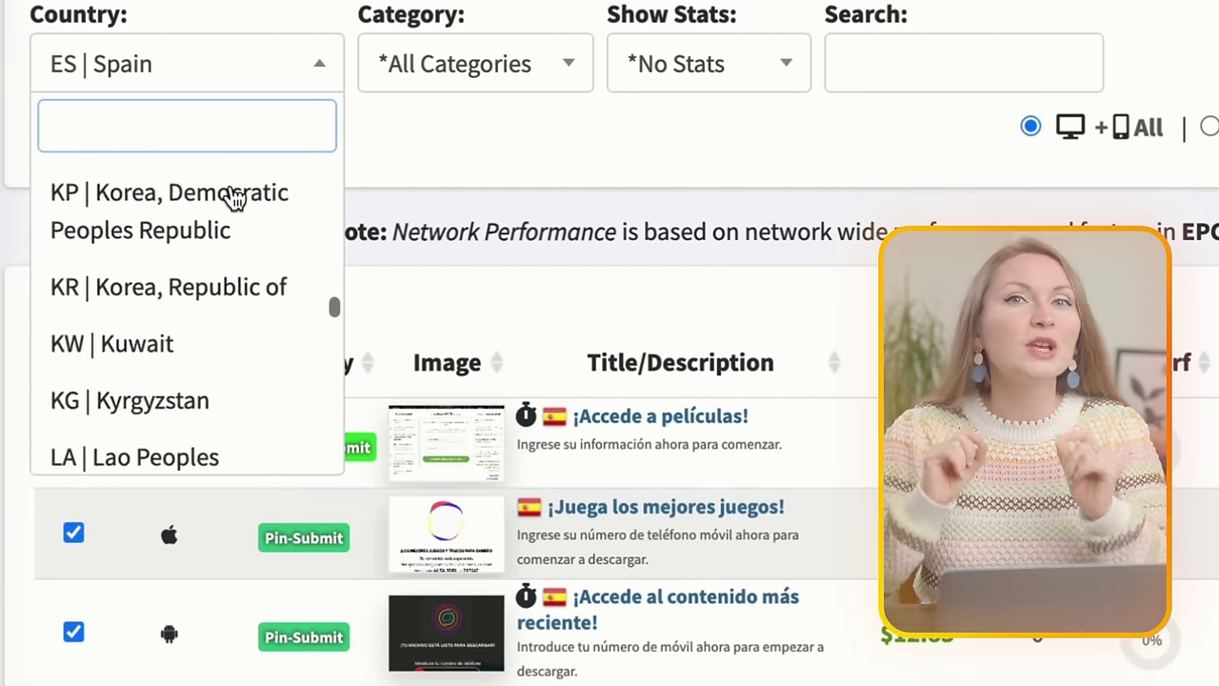
scroll(232, 195, "up", 15)
left_click(229, 196)
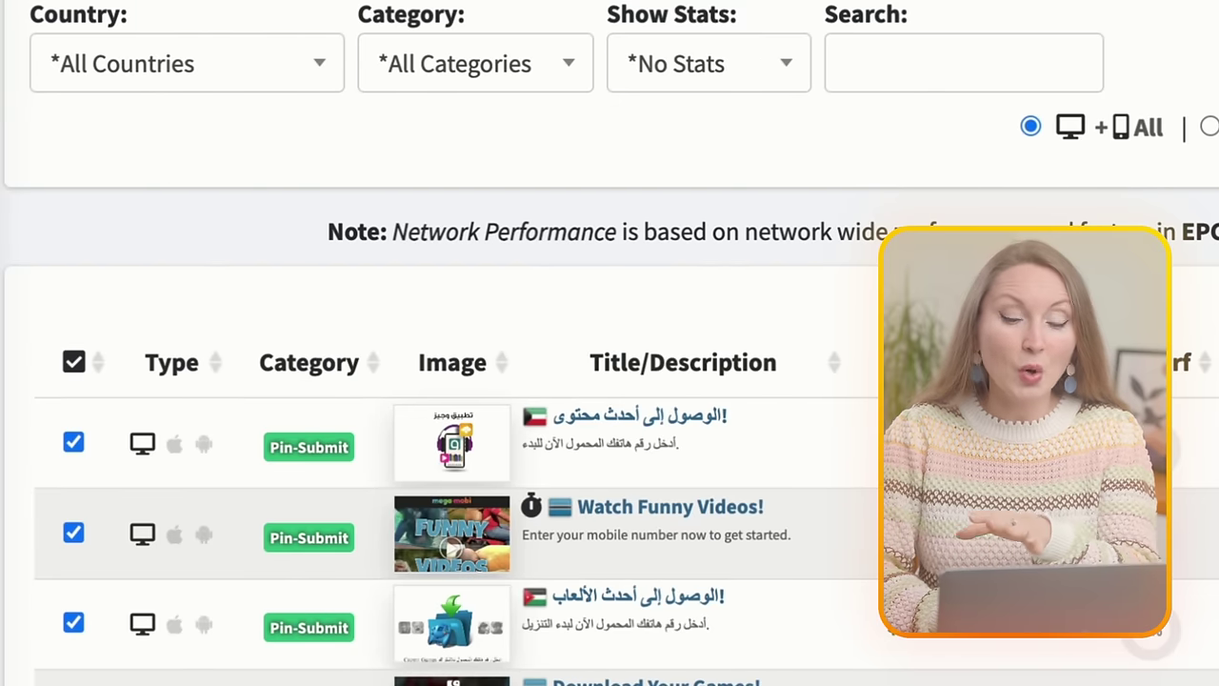
left_click(912, 368)
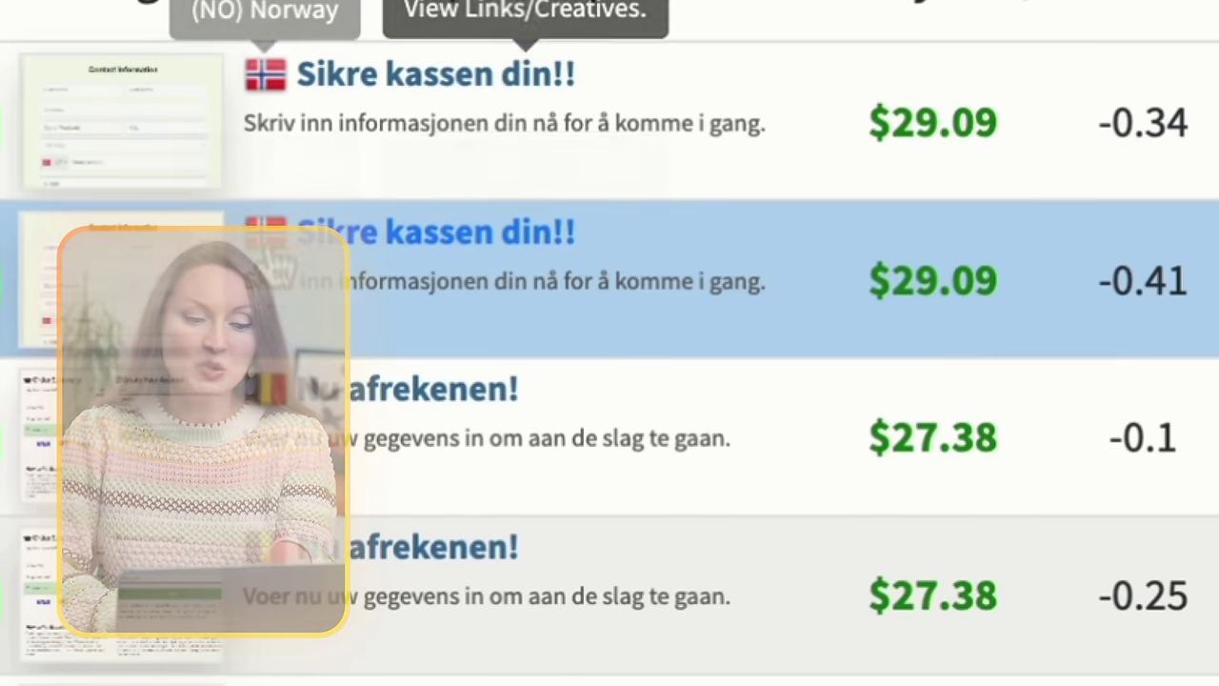
scroll(273, 280, "down", 2)
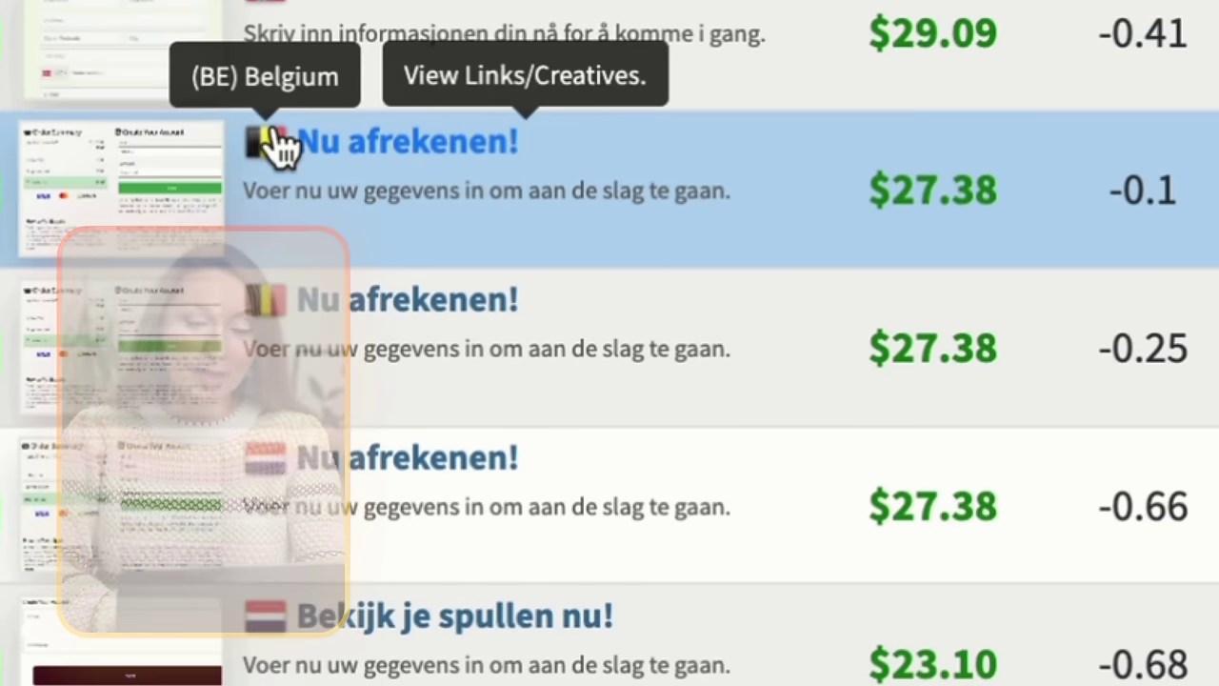
scroll(282, 143, "down", 2)
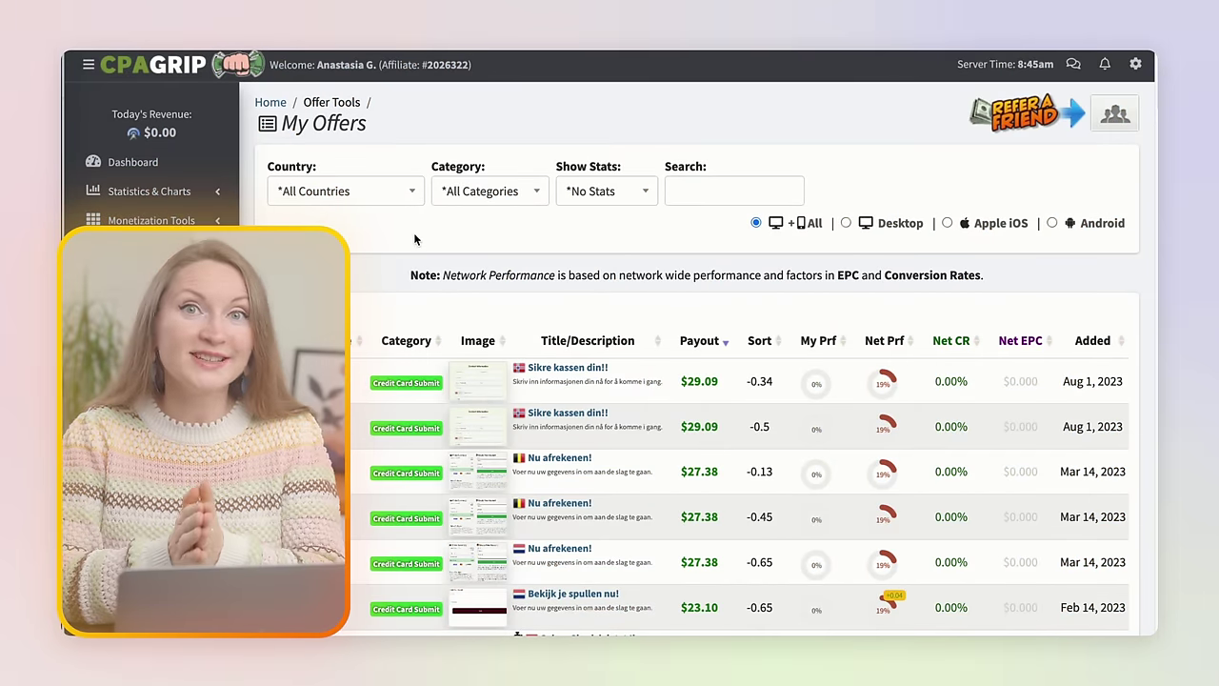
Open the Norwegian offer "Sikre kassen din!!" and enter its title and description in Google Translate for translation into English.
left_click(570, 370)
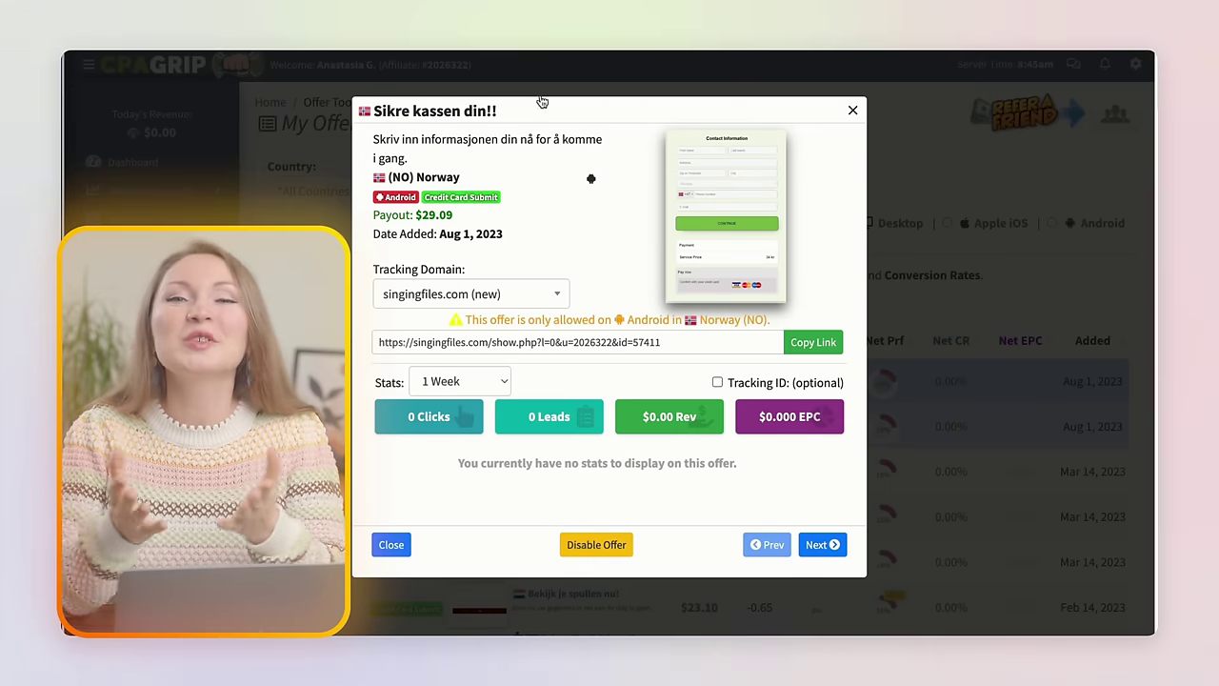
left_click_drag(529, 113, 378, 116)
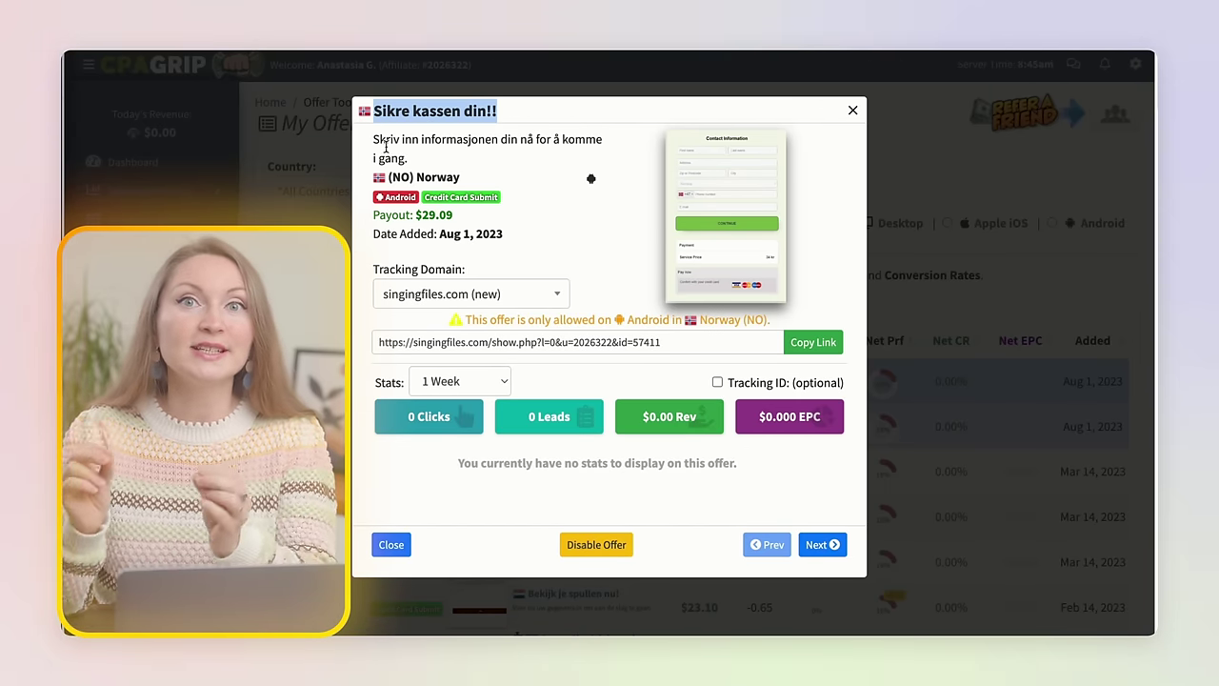
left_click_drag(412, 160, 377, 114)
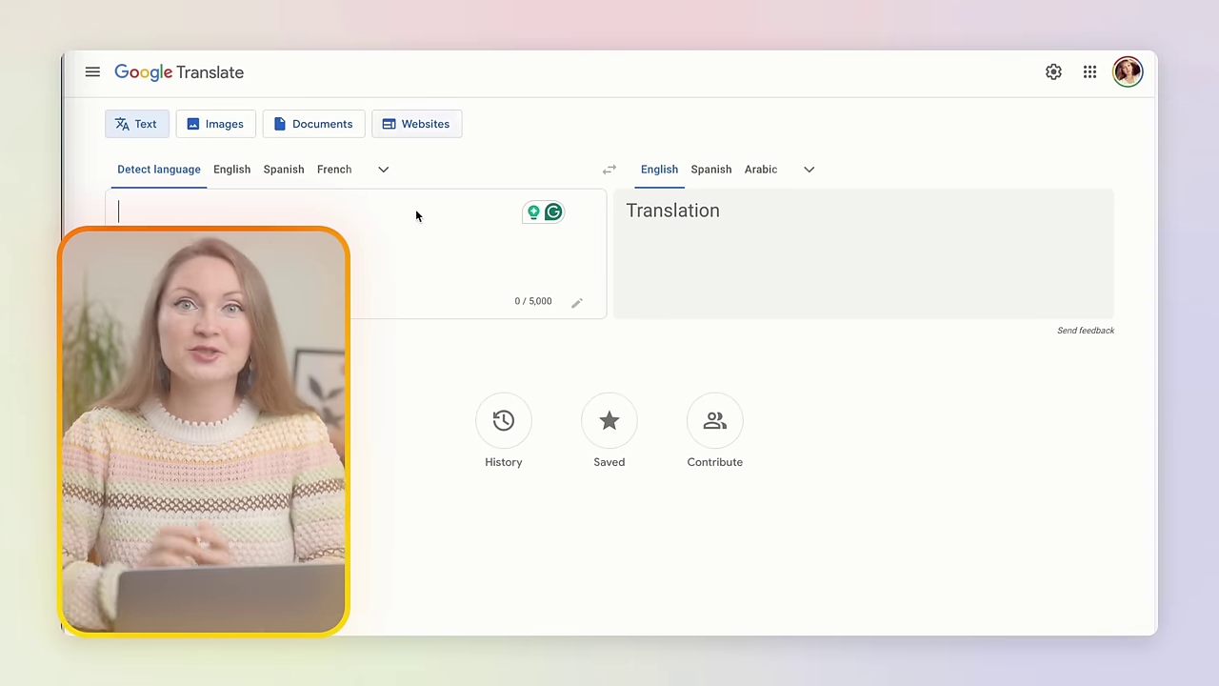
type("Sikre kassen din!! Skriv inn informasjonen din nå for å komme i gang.")
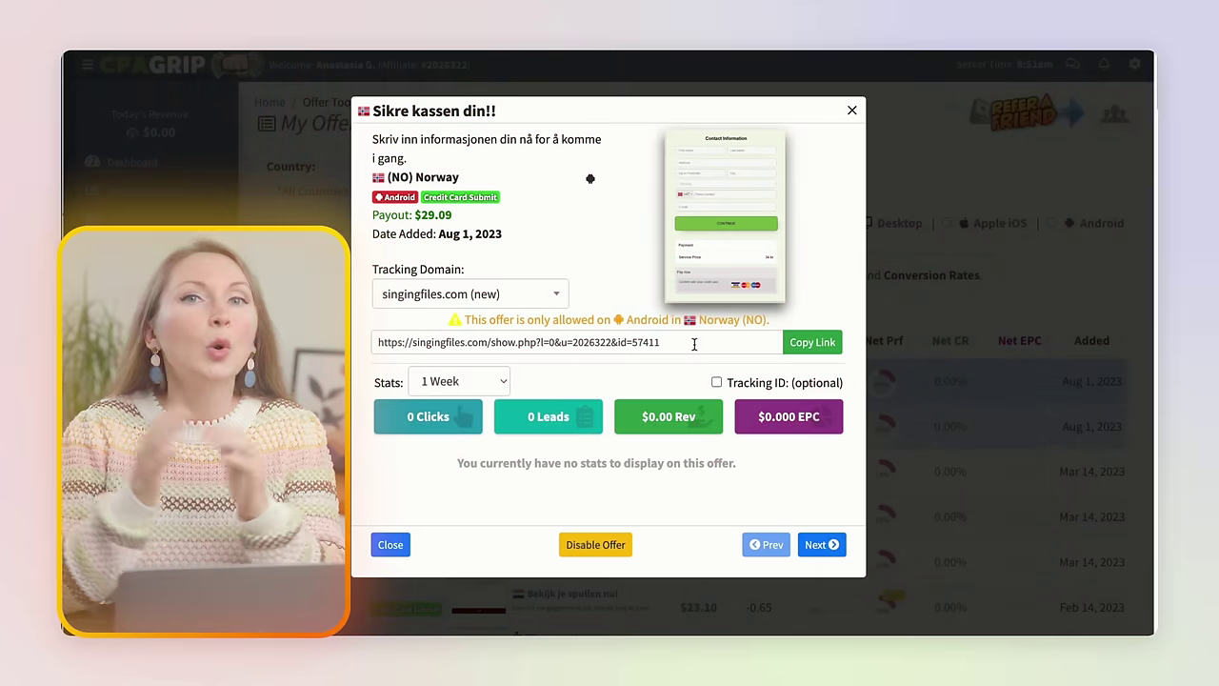
Copy the Norwegian offer's tracking link and enter it as the destination of a new Bitly link.
double_click(694, 345)
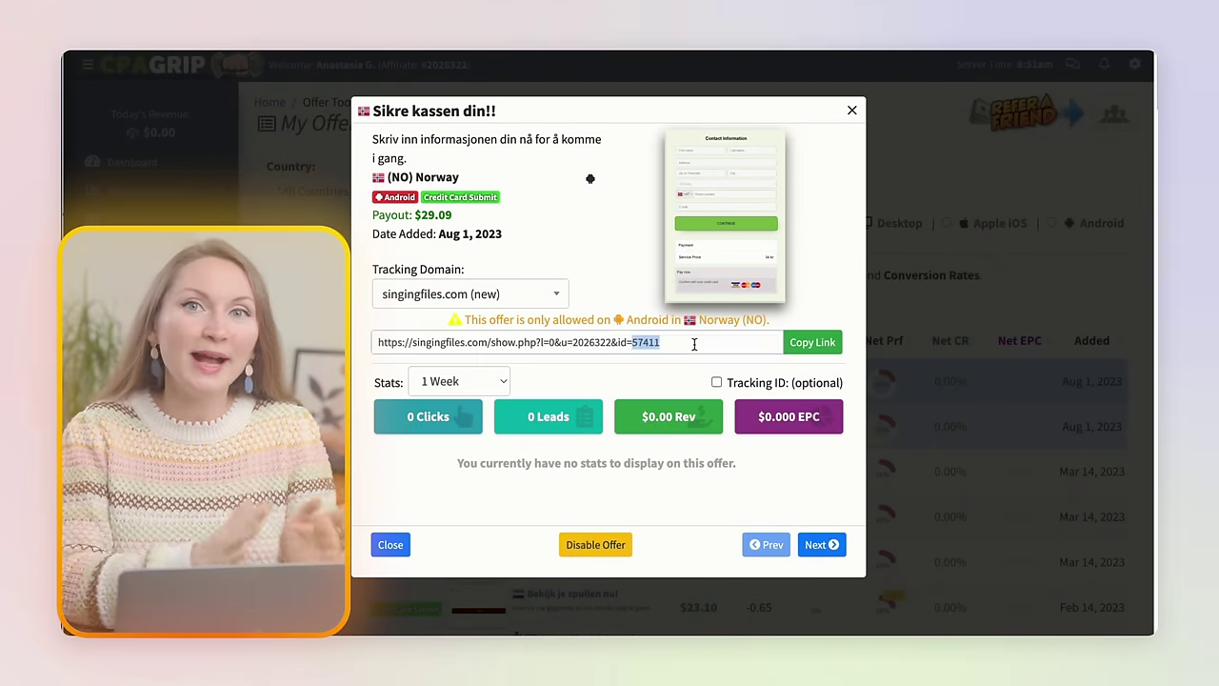
left_click(812, 342)
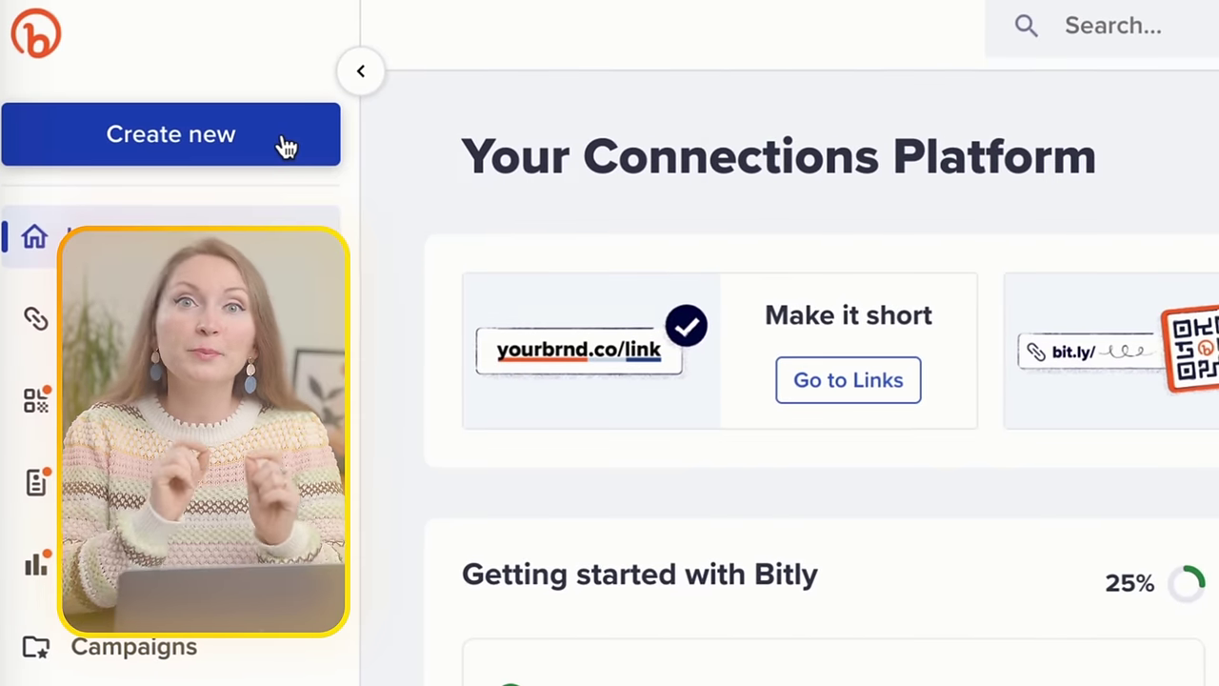
left_click(282, 146)
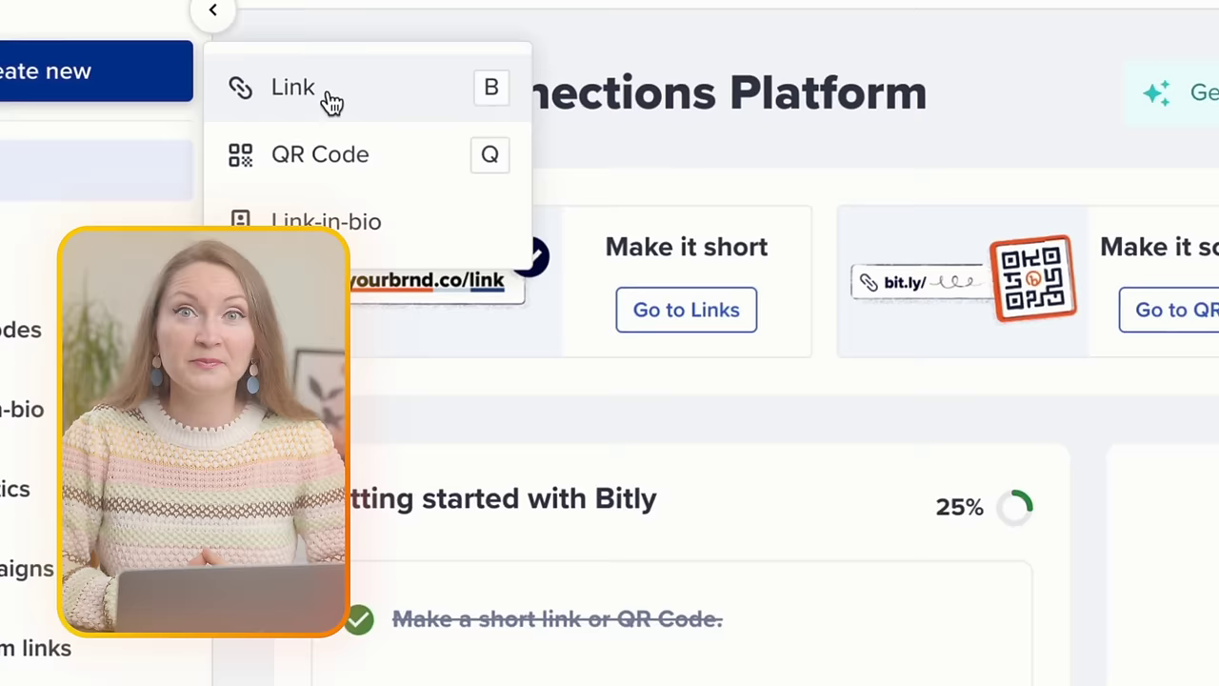
left_click(476, 155)
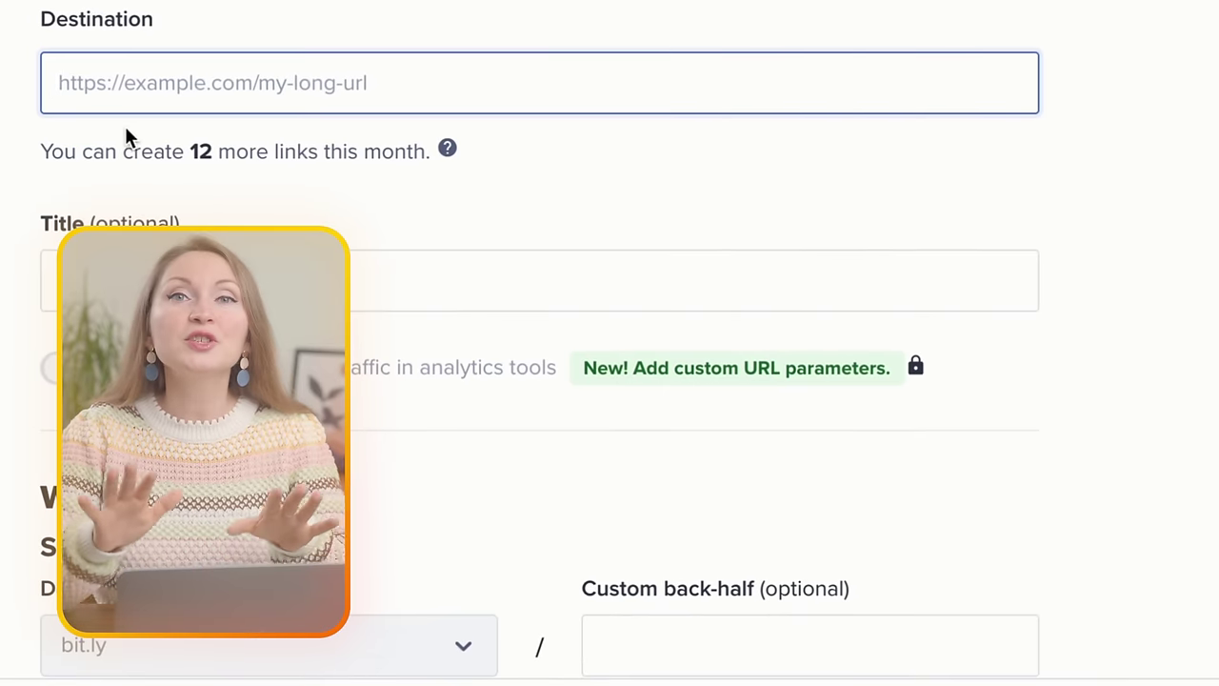
key("ctrl+v")
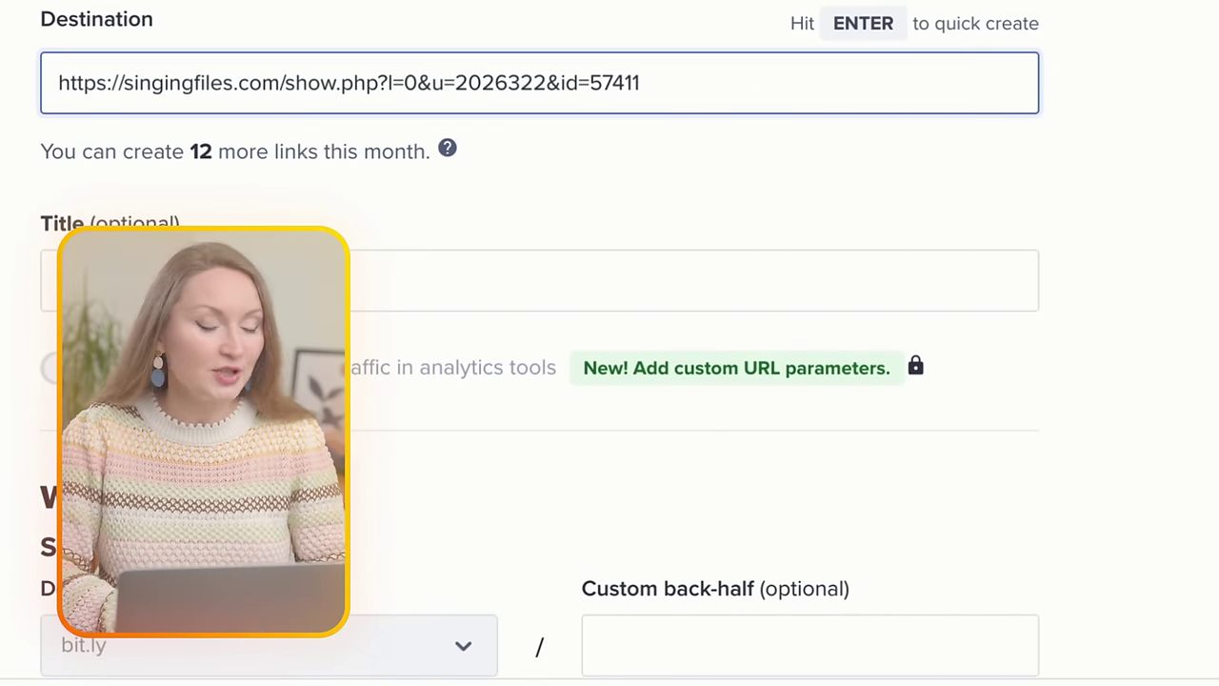
Set the custom back-half to testoffernorway, create the short link and copy it.
scroll(609, 381, "down", 3)
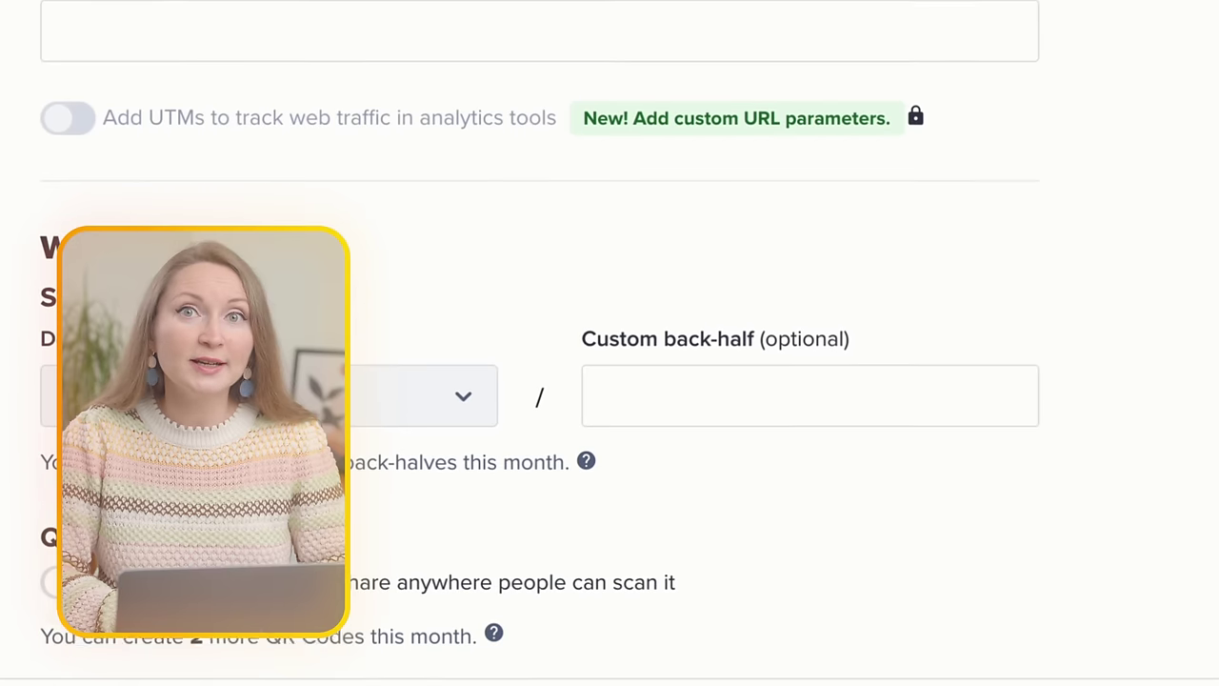
type("testoffernorway")
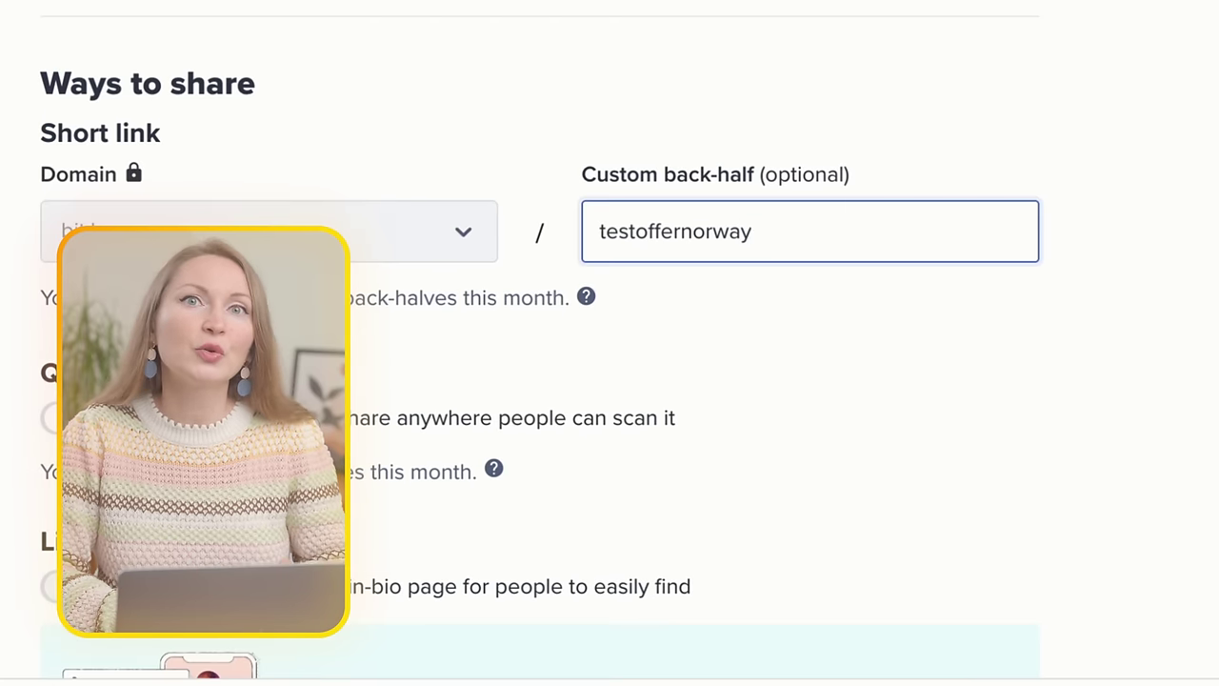
scroll(610, 449, "down", 3)
left_click(1076, 605)
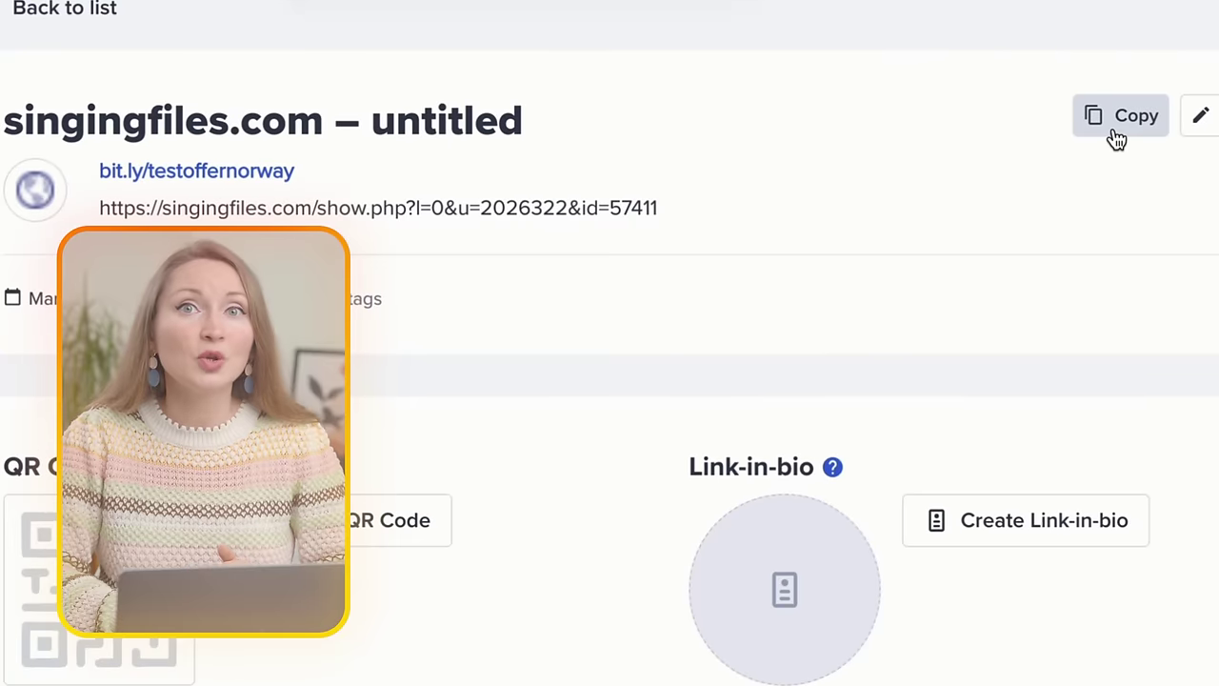
left_click(1119, 121)
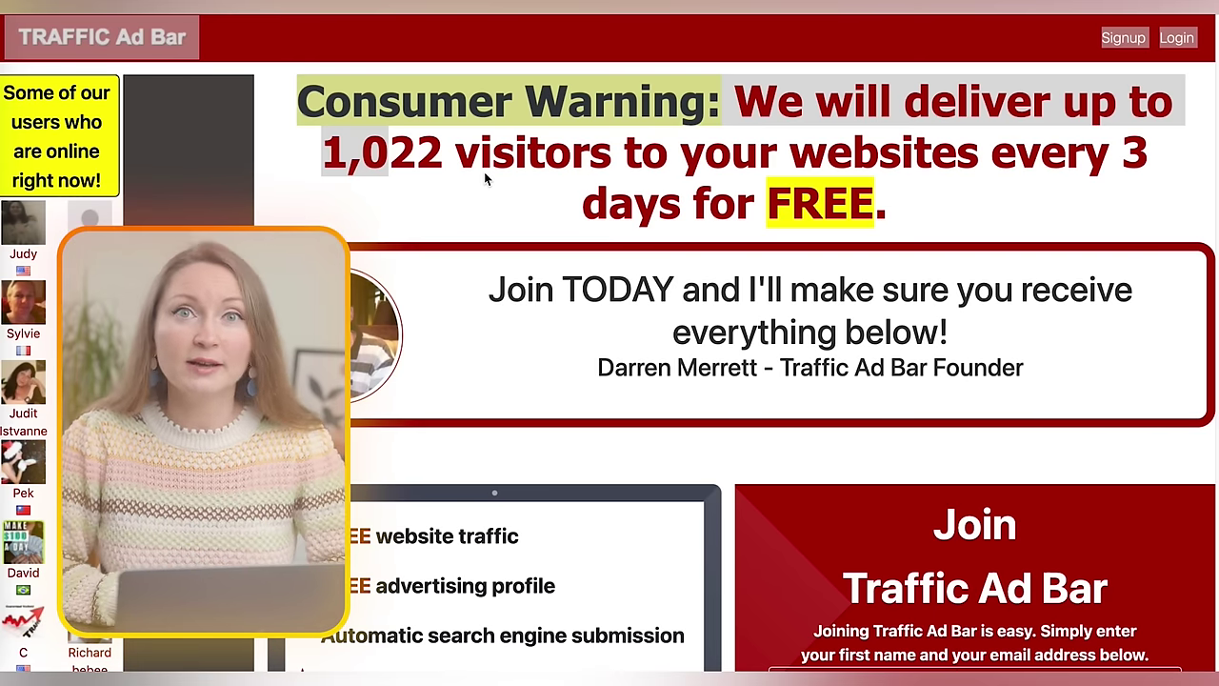
Examine the Traffic Ad Bar home page for its visitor offer, bonus points and free website traffic terms.
left_click(469, 154)
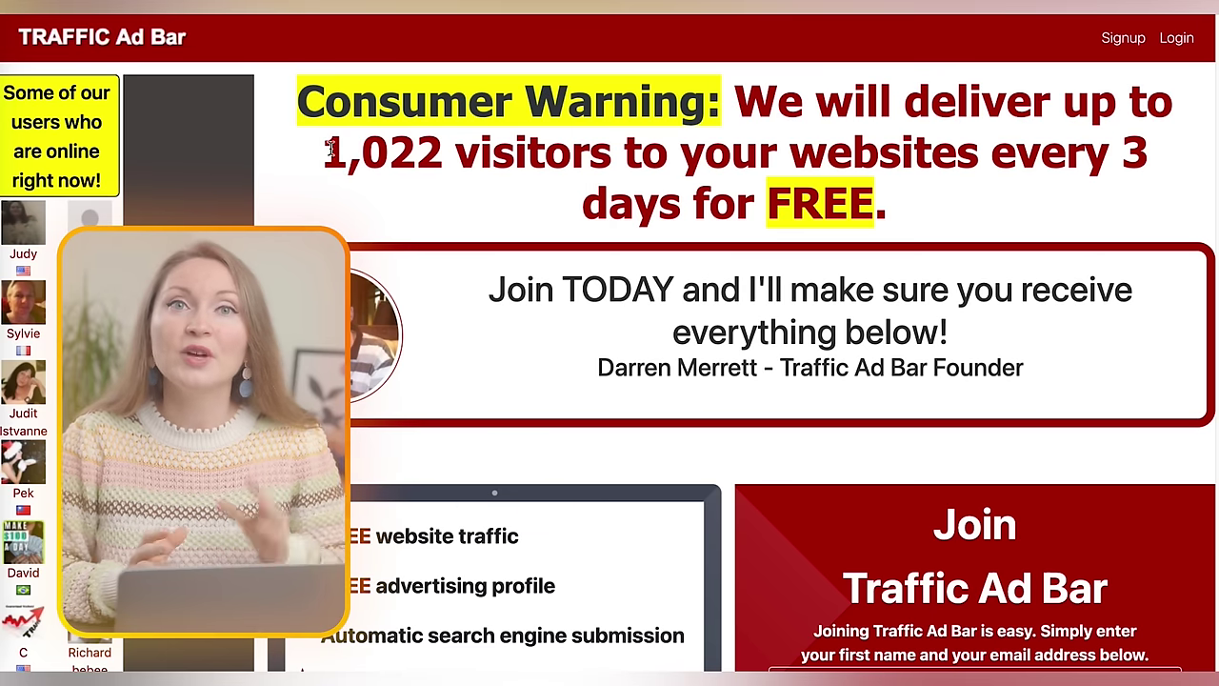
left_click_drag(322, 153, 936, 213)
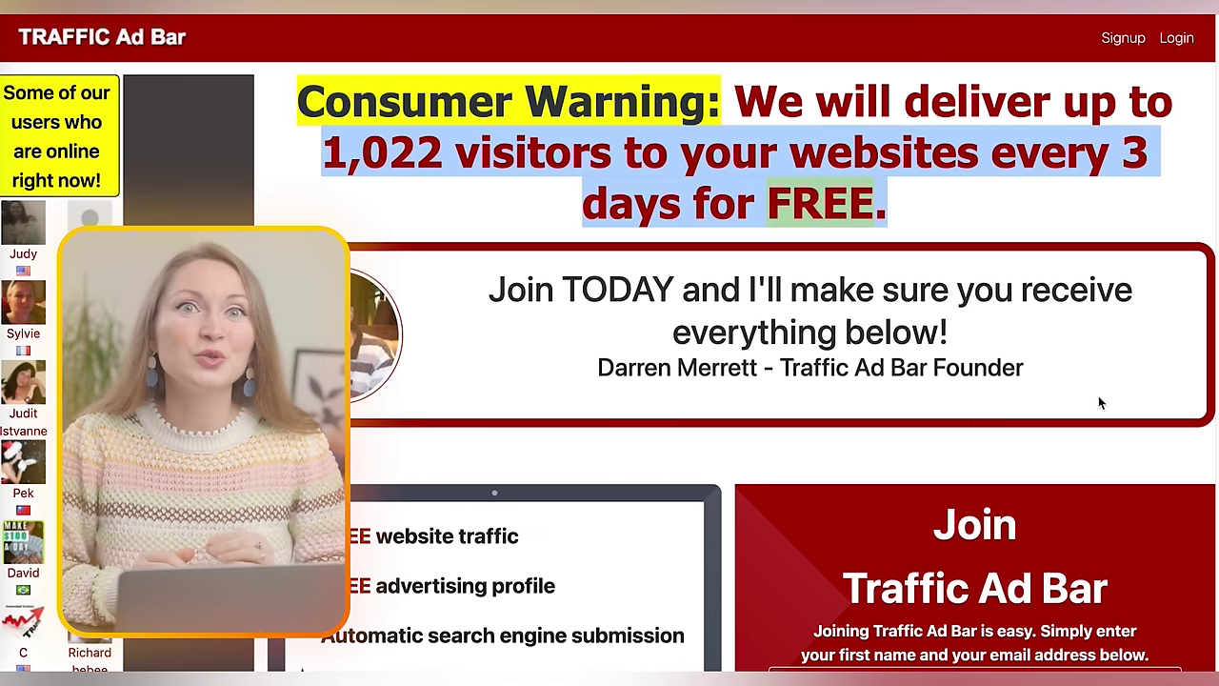
left_click(1125, 210)
scroll(1074, 416, "down", 7)
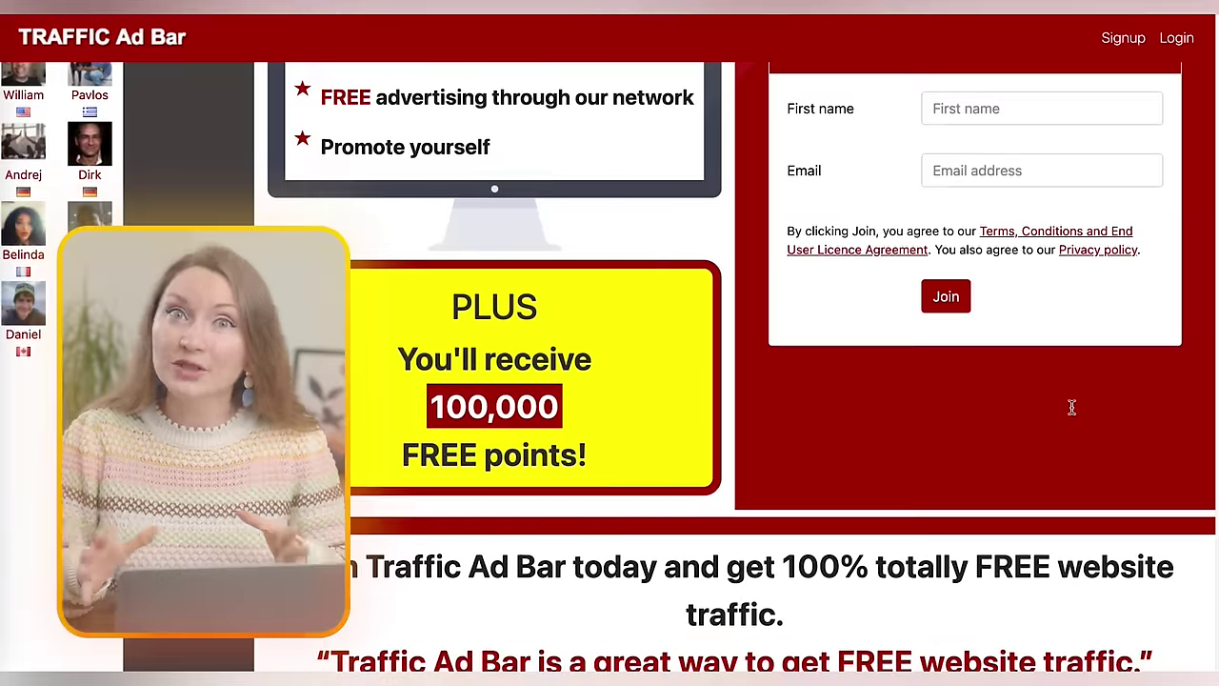
scroll(1072, 409, "down", 3)
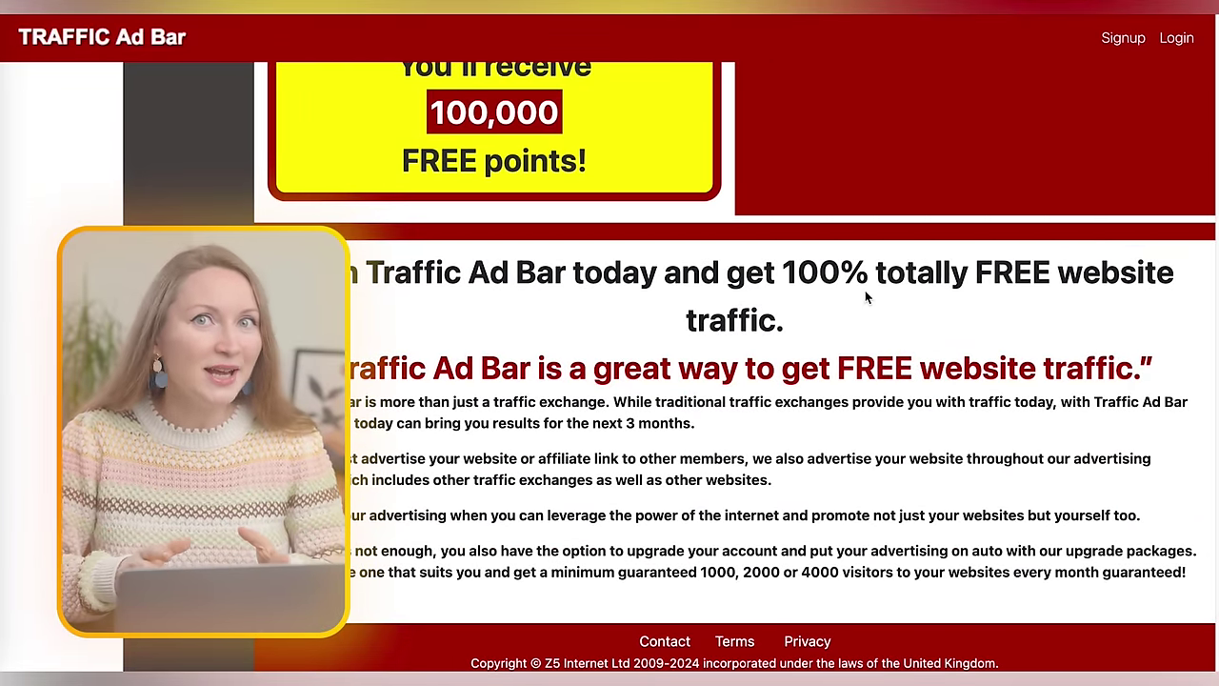
left_click_drag(784, 270, 1052, 318)
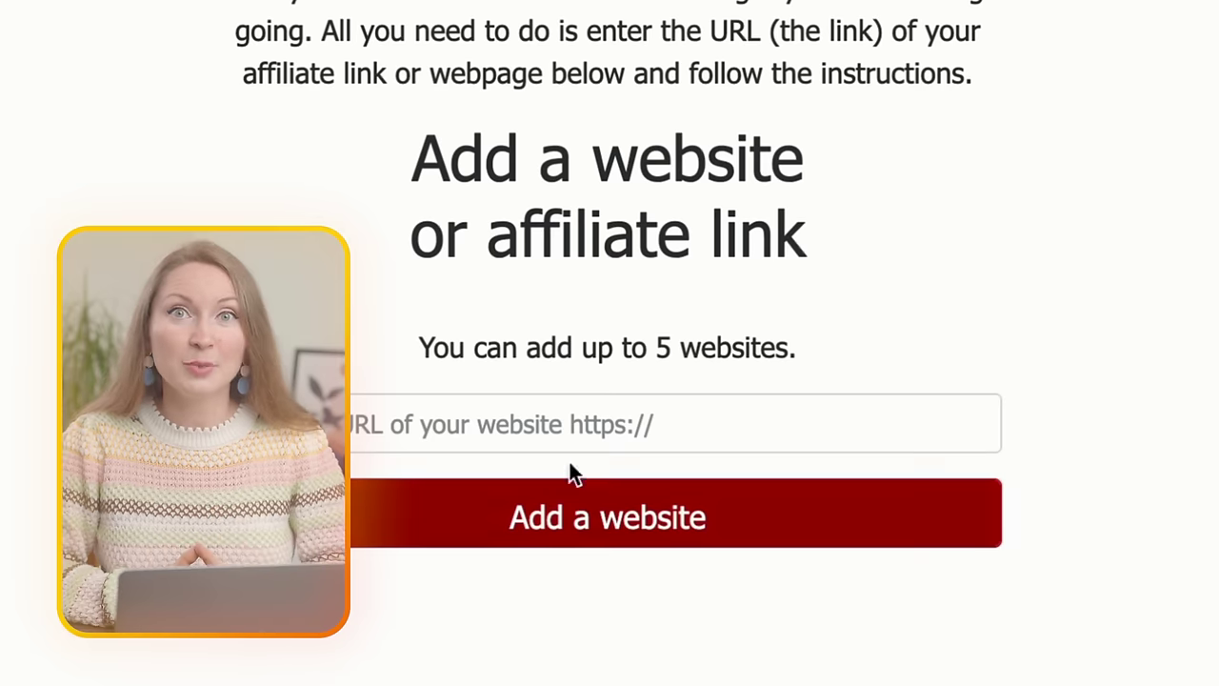
left_click(569, 422)
key("ctrl+v")
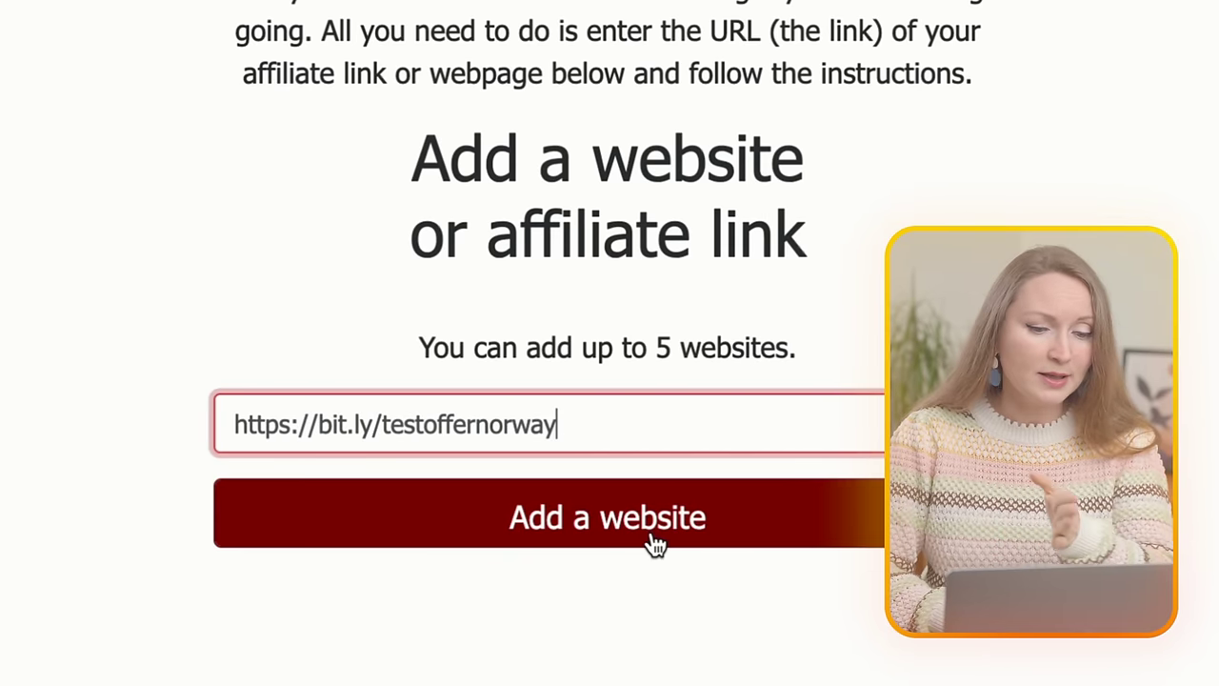
left_click(653, 539)
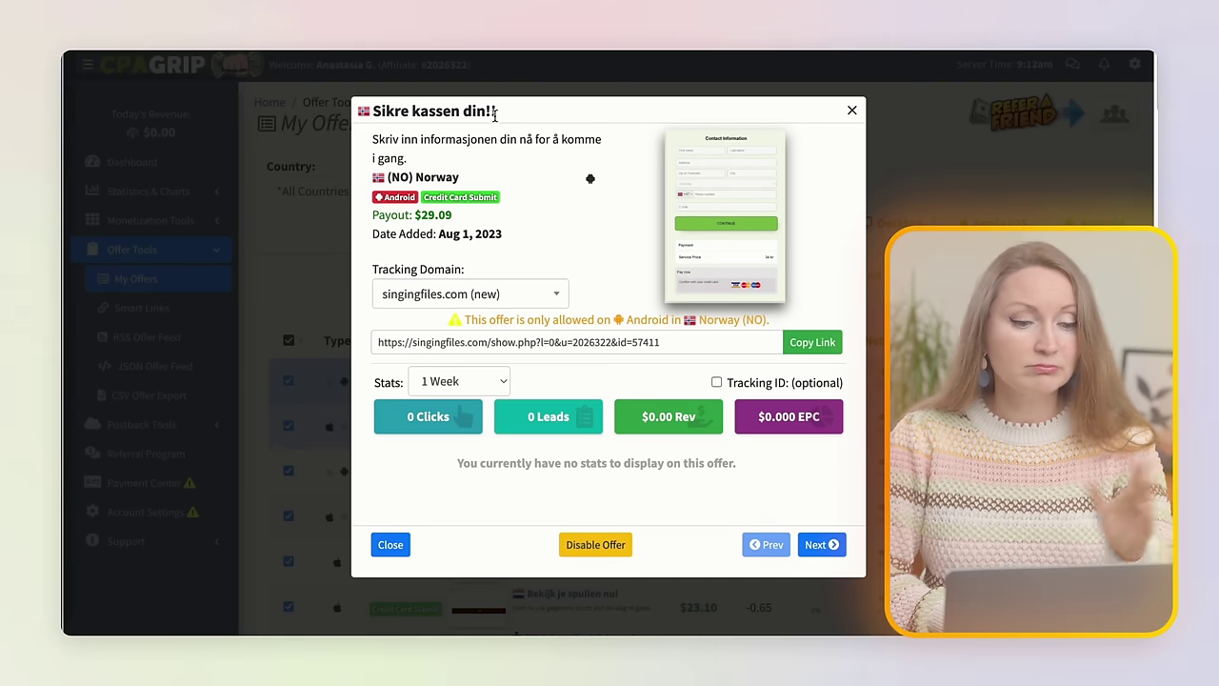
Copy the CPAGrip offer's title "Sikre kassen din!!" into the ad title and its description into Ad line 1 of the Traffic Ad Bar ad.
left_click_drag(494, 114, 373, 111)
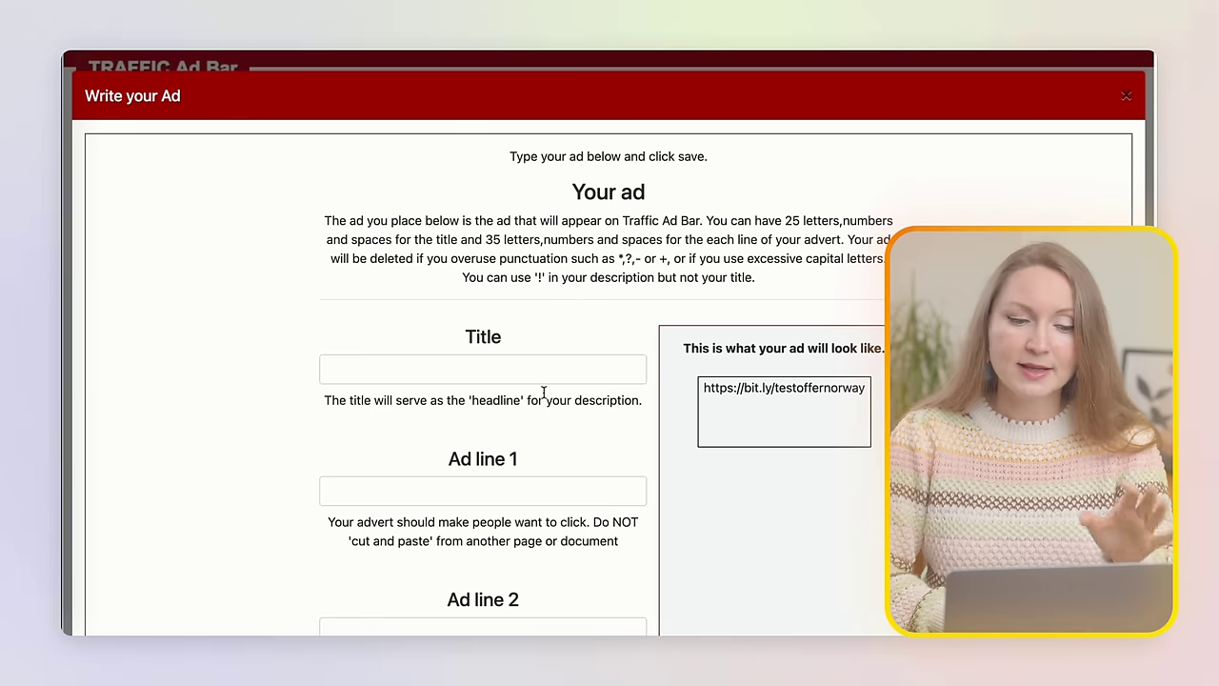
left_click(543, 370)
key("ctrl+v")
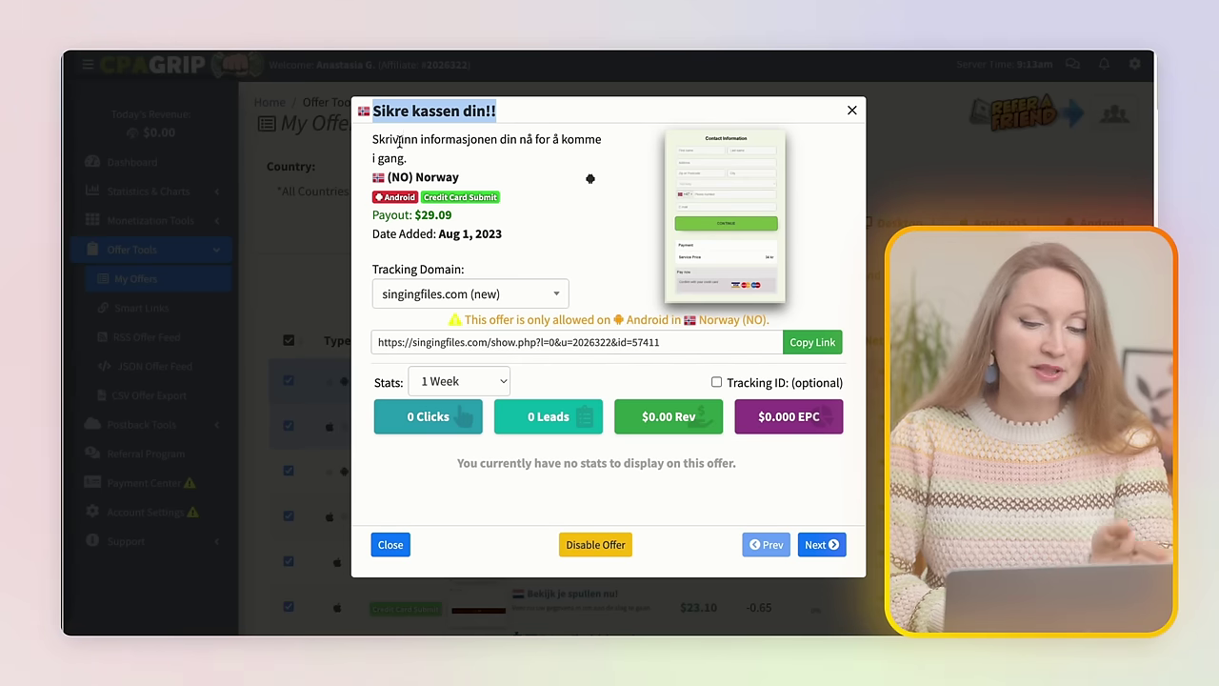
left_click_drag(372, 139, 415, 160)
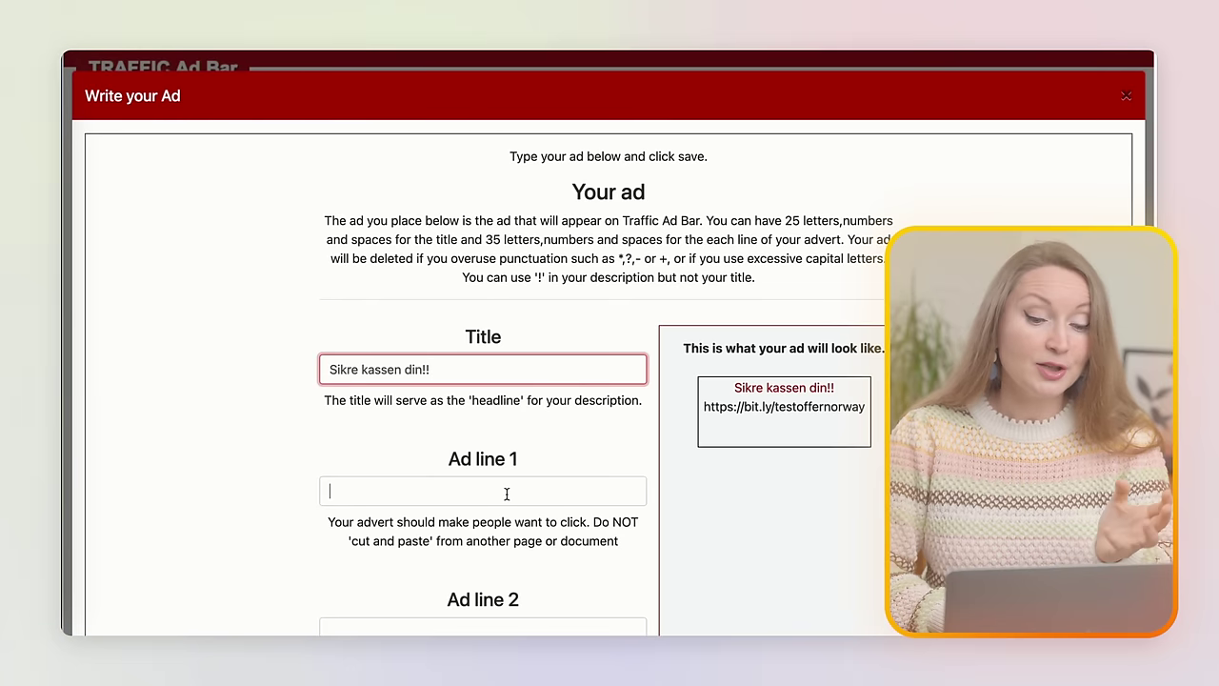
key("super+v")
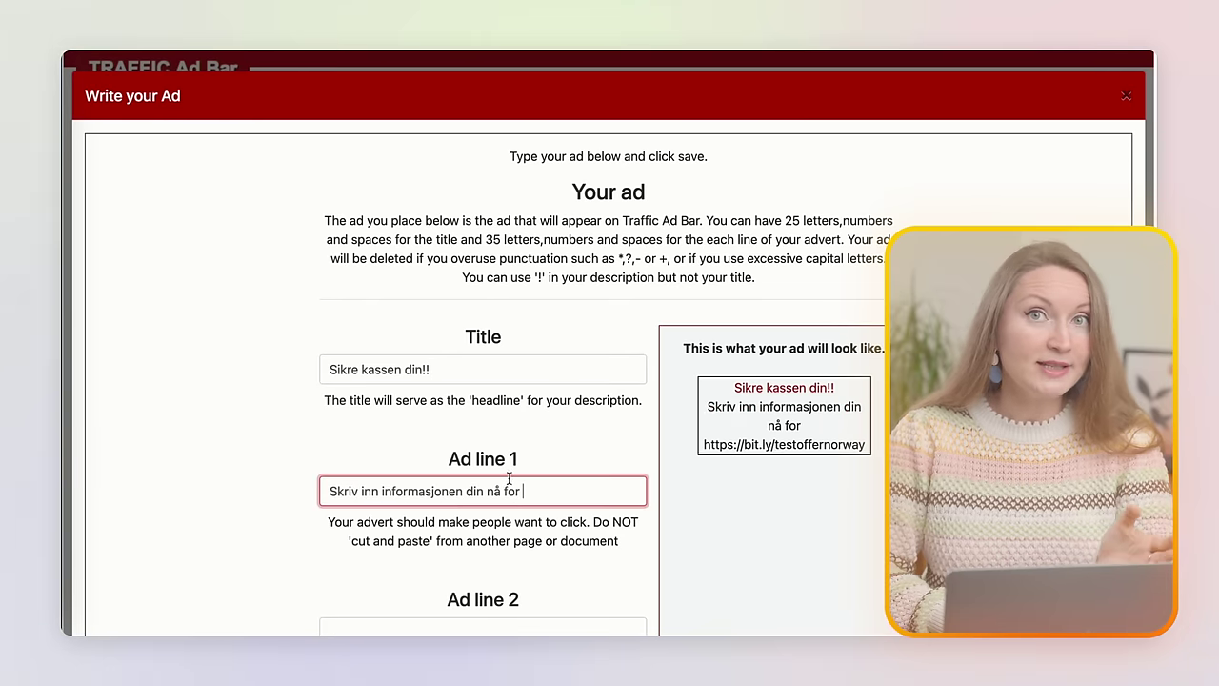
Copy the "Take this FREE test" sentence from the online career quiz page and translate it from English into Norwegian in Google Translate.
scroll(507, 493, "down", 2)
left_click(519, 515)
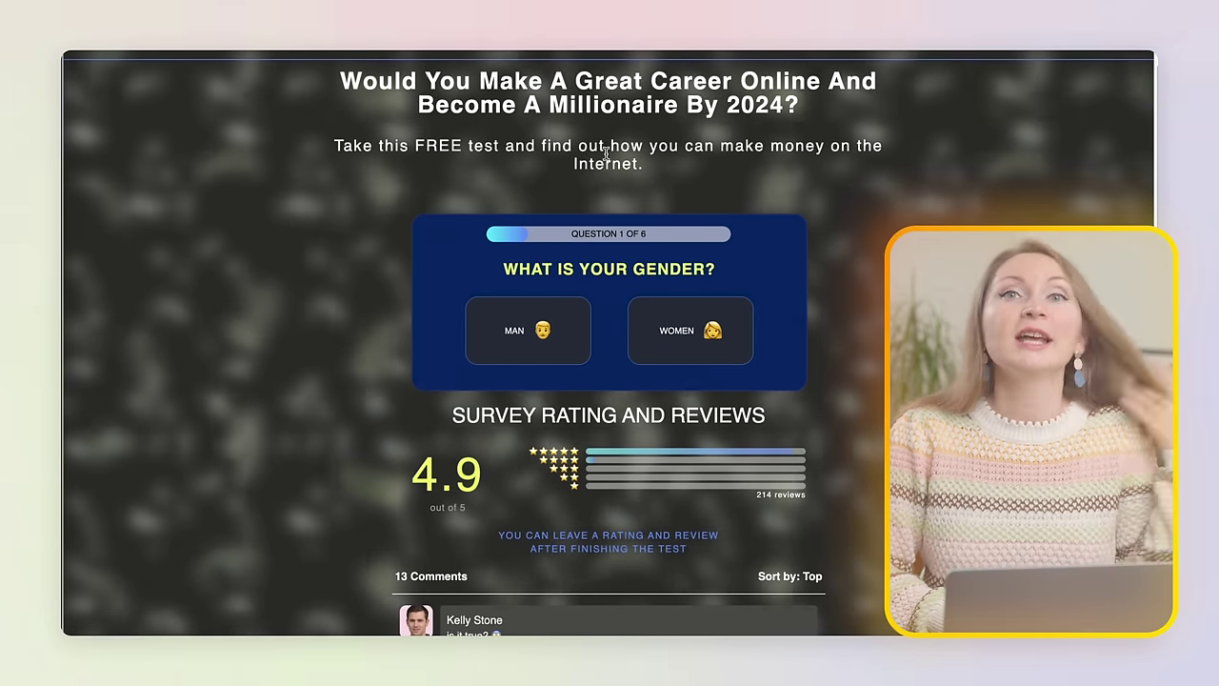
triple_click(606, 159)
key("ctrl+c")
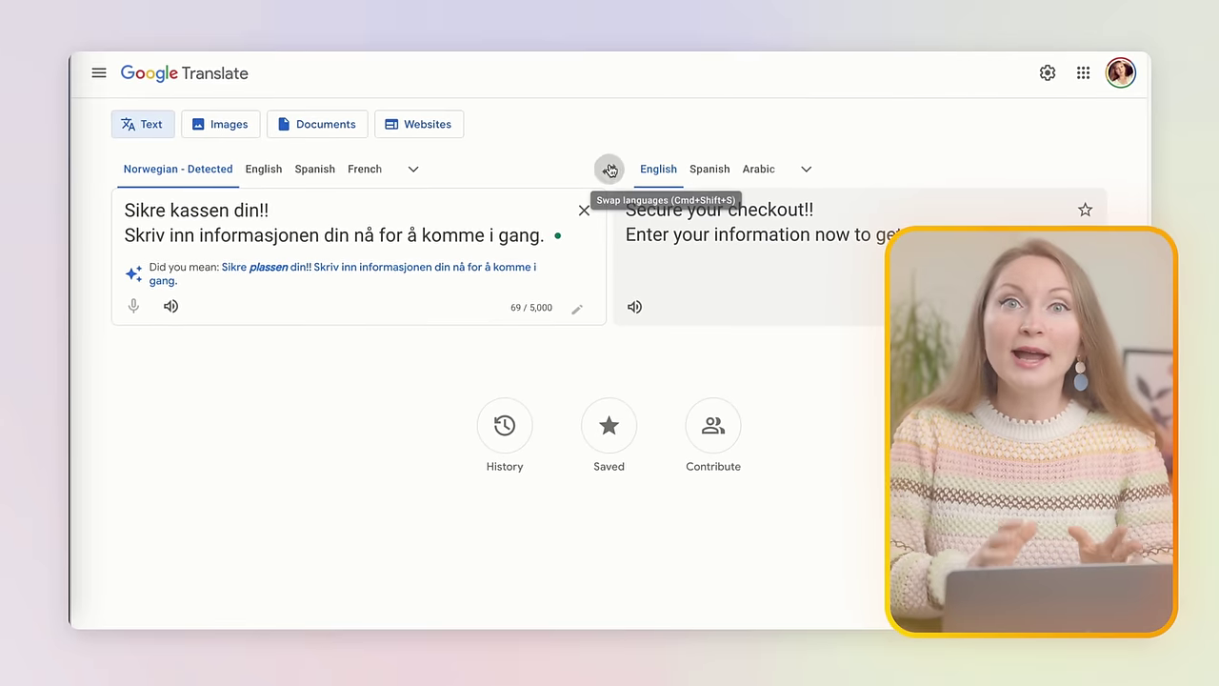
left_click(581, 186)
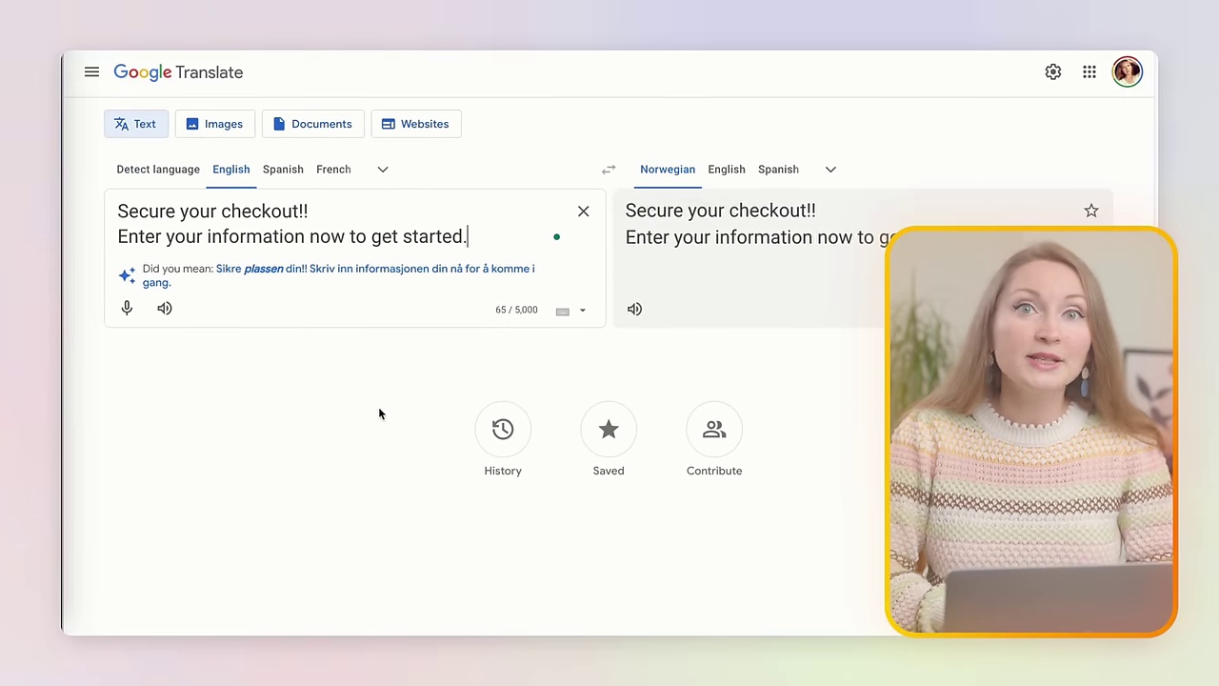
triple_click(377, 233)
left_click(476, 237)
left_click_drag(477, 237, 109, 215)
key("ctrl+v")
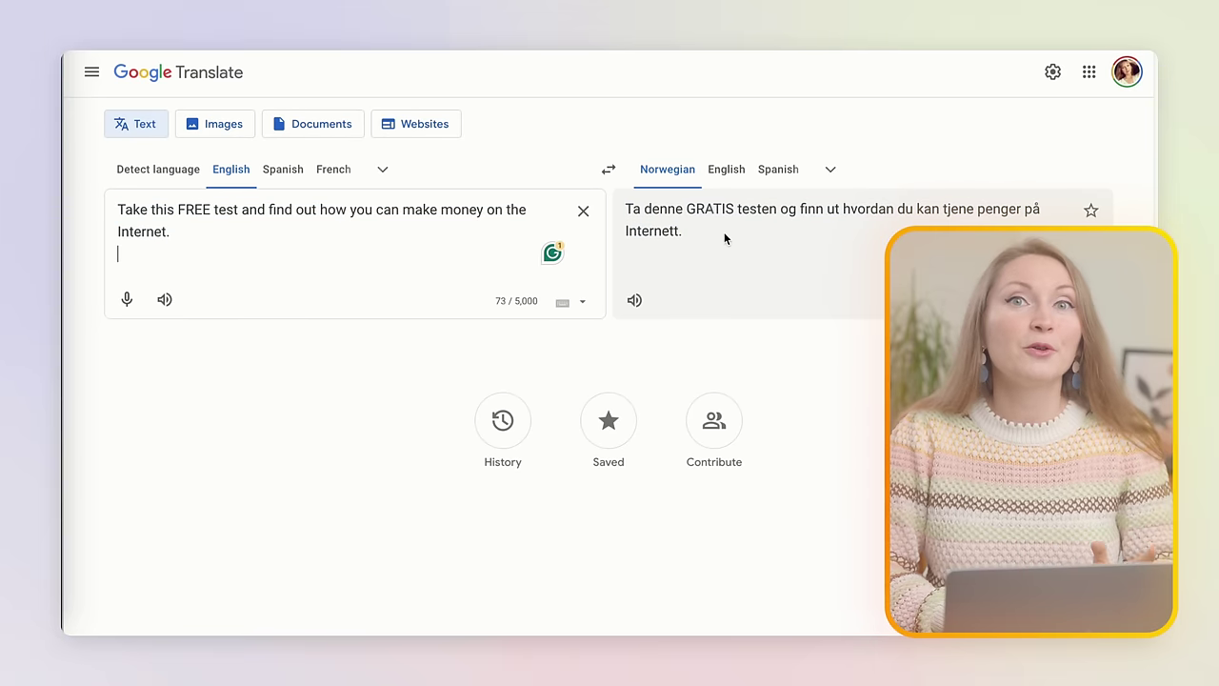
Copy the full Norwegian translation into Ad line 2 of the Traffic Ad Bar ad.
left_click_drag(724, 238, 624, 209)
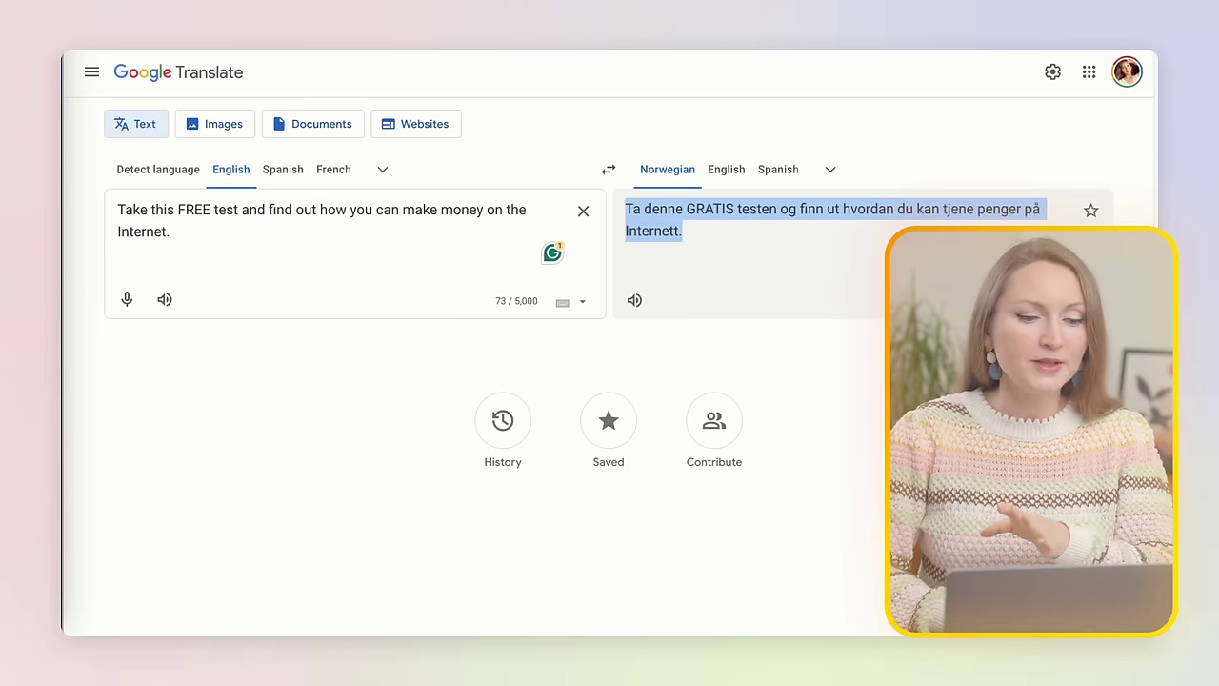
key("ctrl+c")
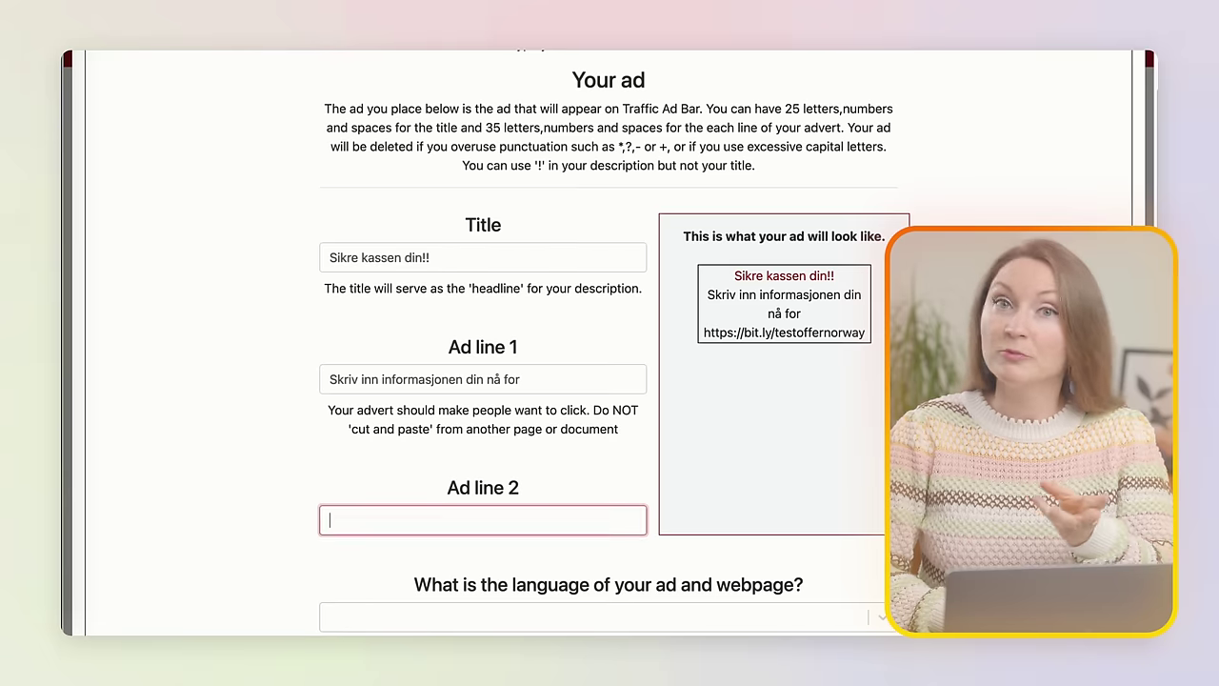
key("ctrl+v")
scroll(543, 474, "down", 3)
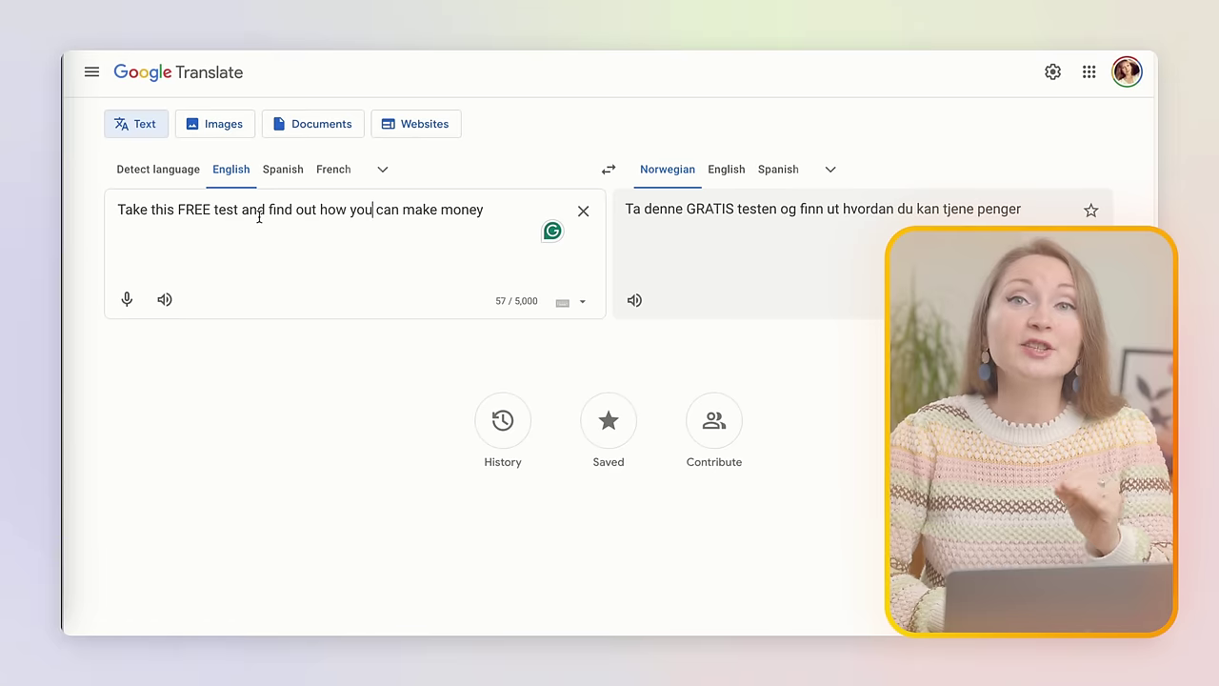
Shorten the Google Translate text to "Take this FREE test!" and replace Ad line 2 with the translation "Ta denne GRATIS testen!".
left_click_drag(243, 209, 466, 227)
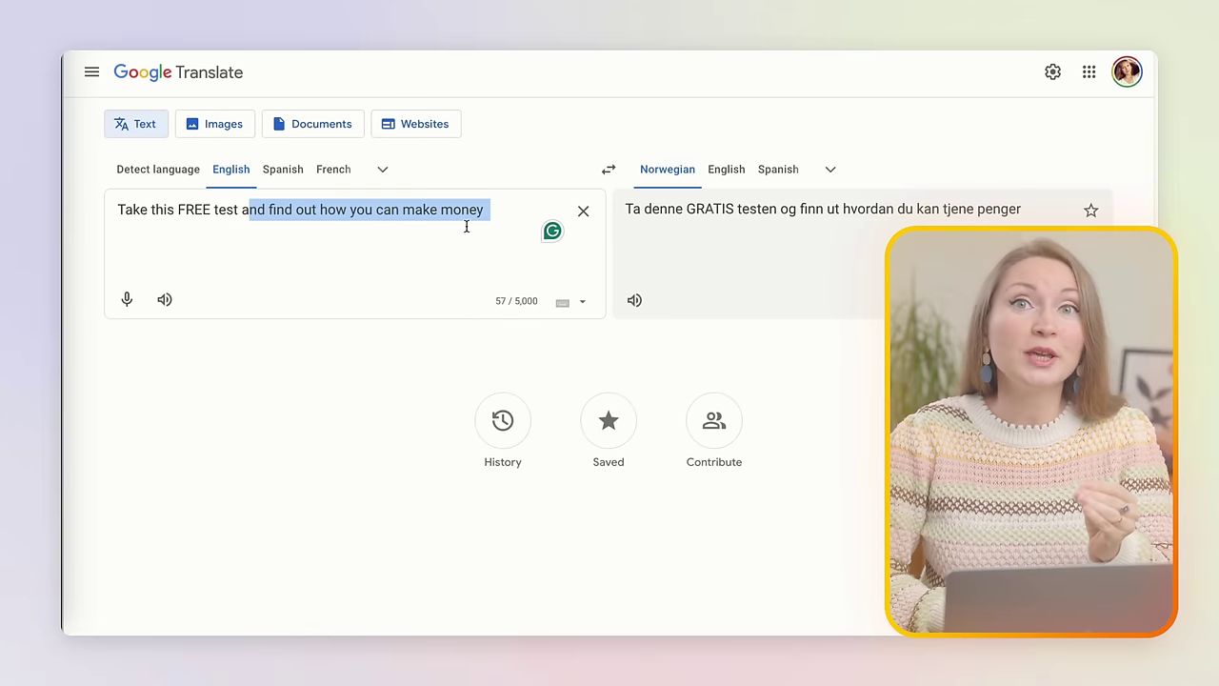
key("BackSpace")
key("BackSpace")
type("!")
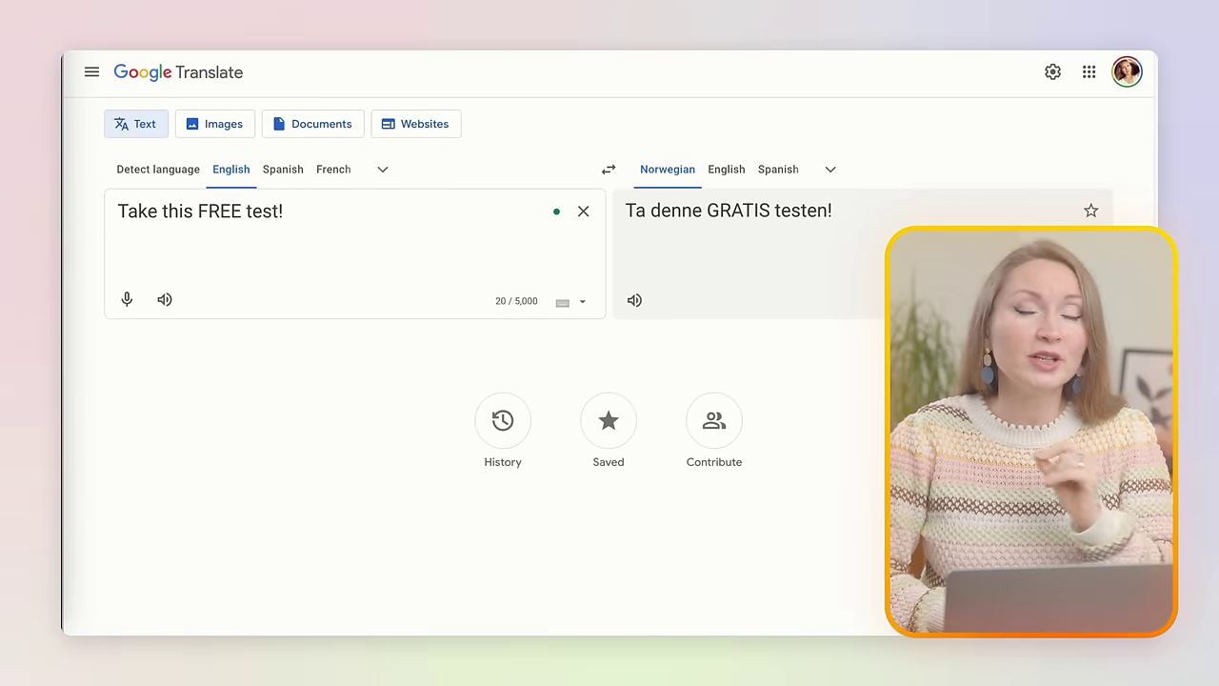
left_click(1048, 300)
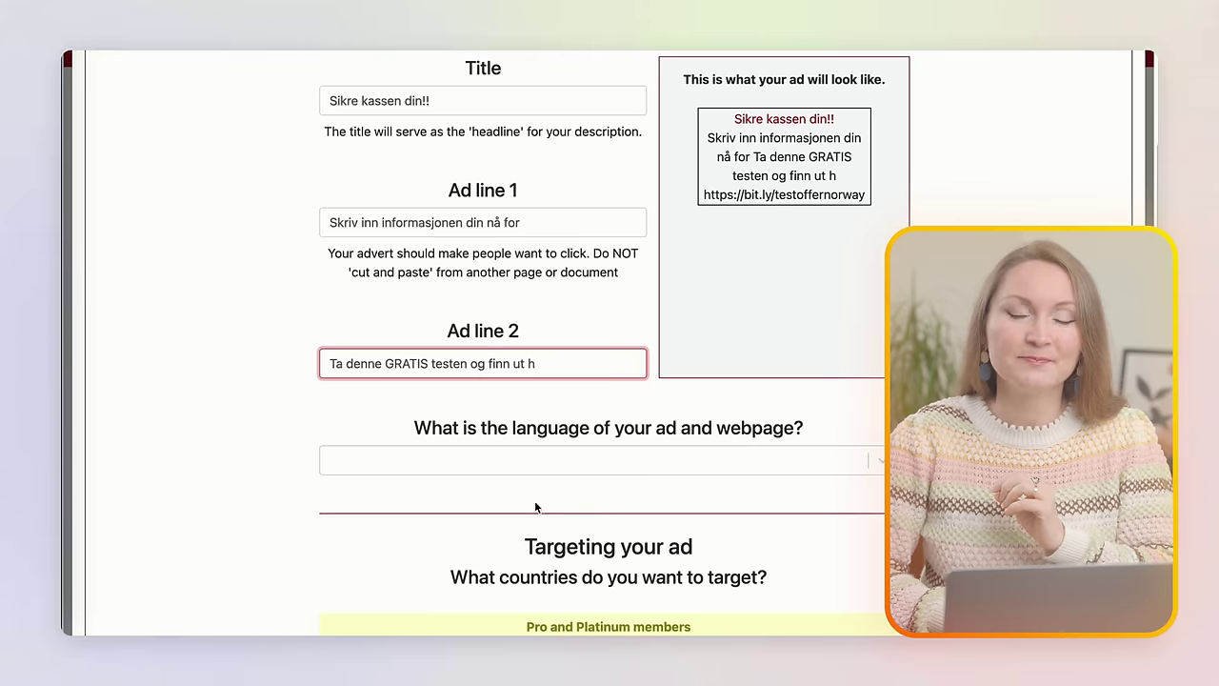
key("ctrl+a")
key("ctrl+v")
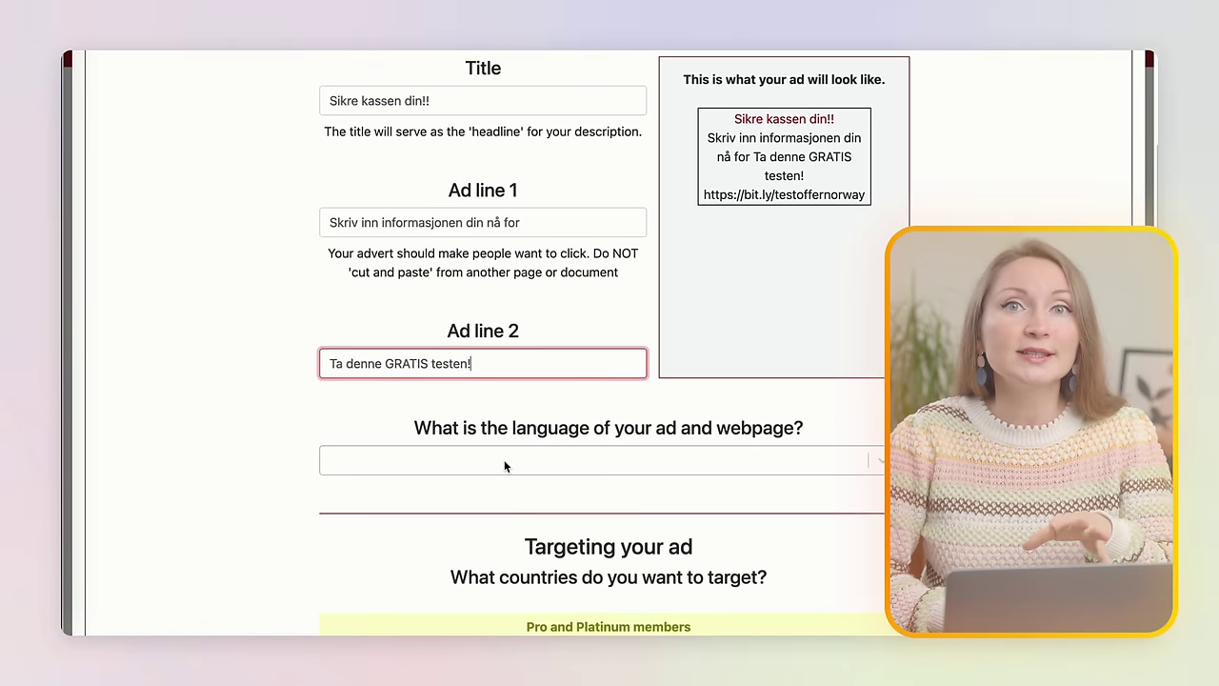
Set the language of the ad and webpage to Norwegian (NO).
scroll(505, 465, "down", 3)
left_click(566, 335)
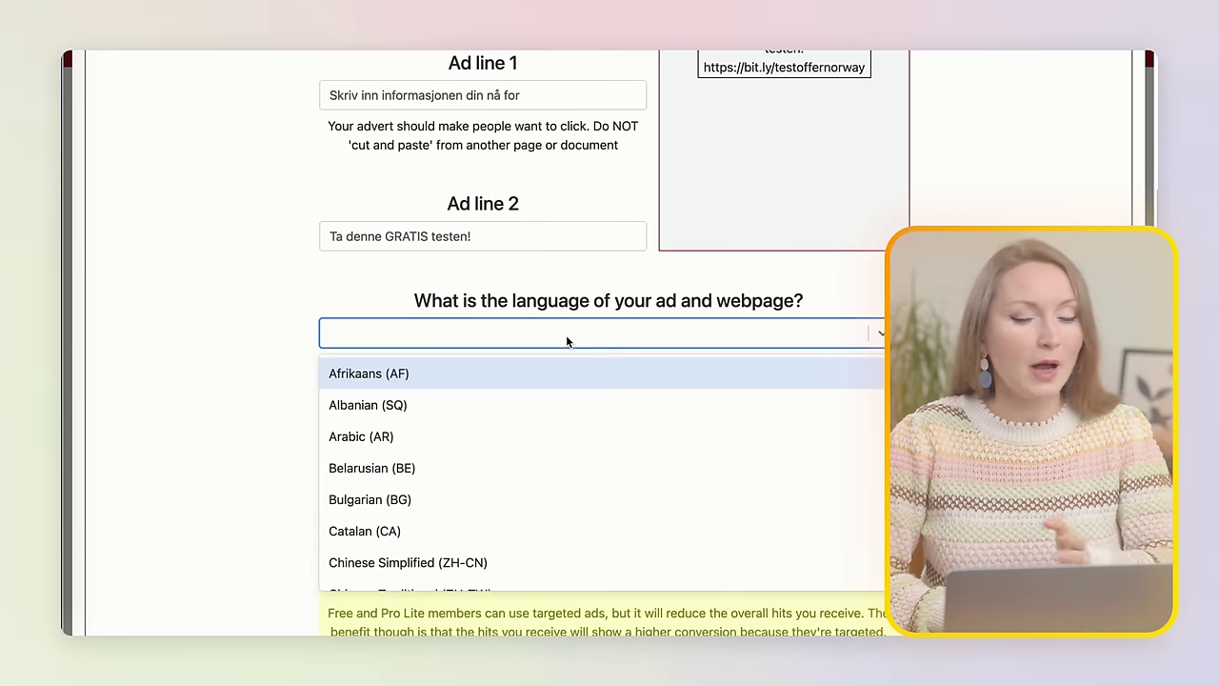
type("nor")
key("Return")
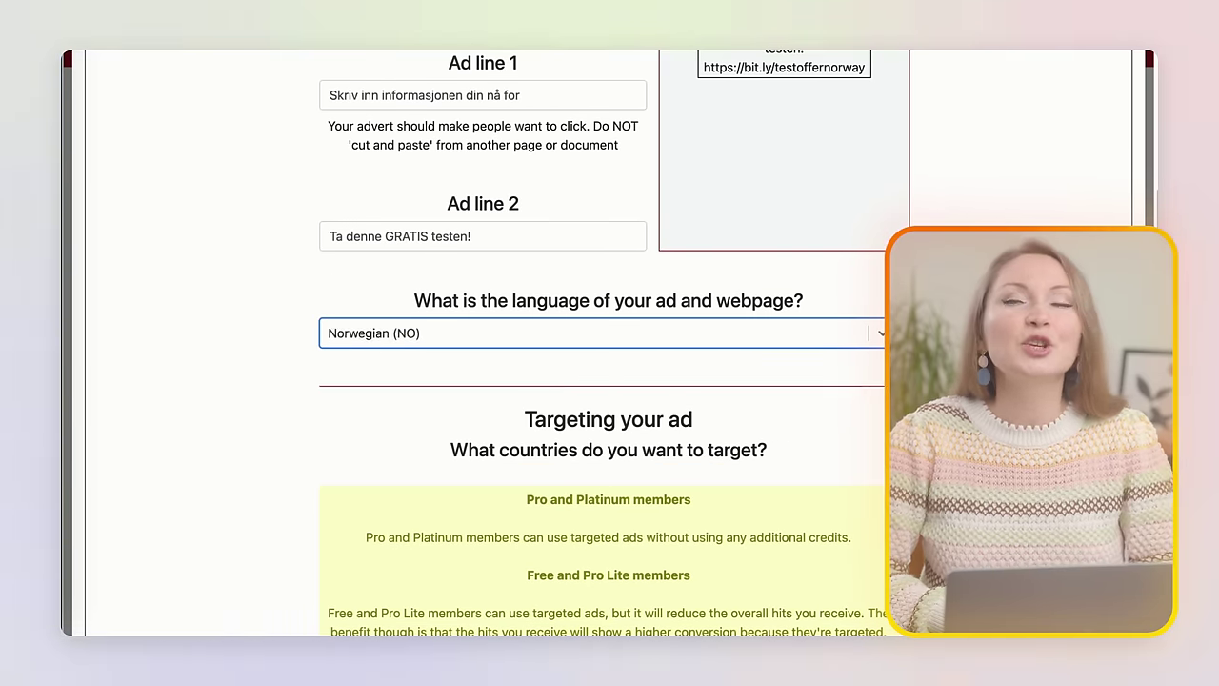
Set Norway (NO) as the only country targeted by the ad.
scroll(618, 382, "down", 6)
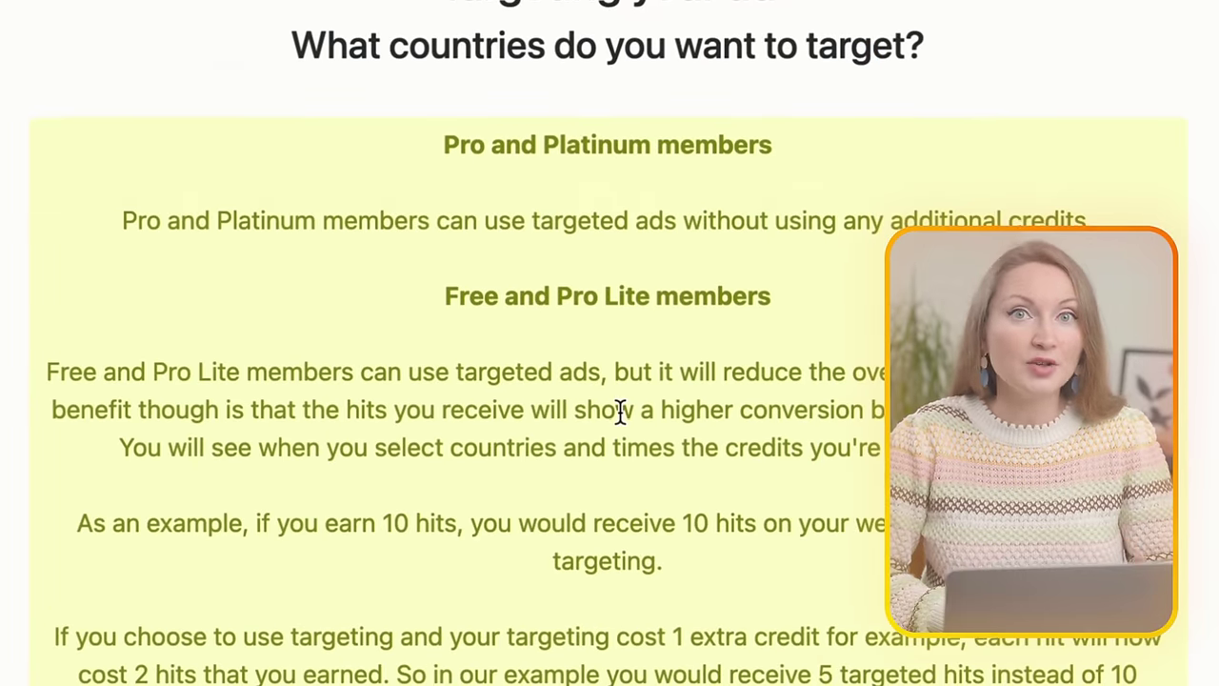
scroll(621, 412, "down", 6)
left_click(463, 164)
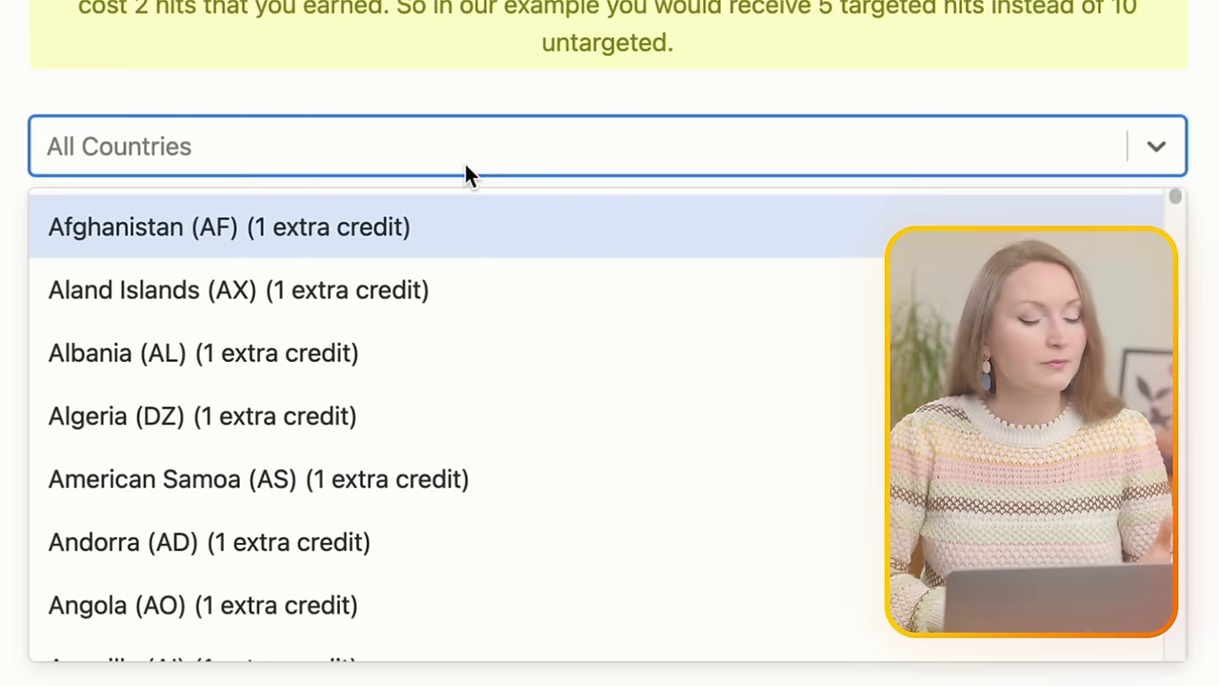
type("norwa")
key("Return")
scroll(610, 381, "down", 3)
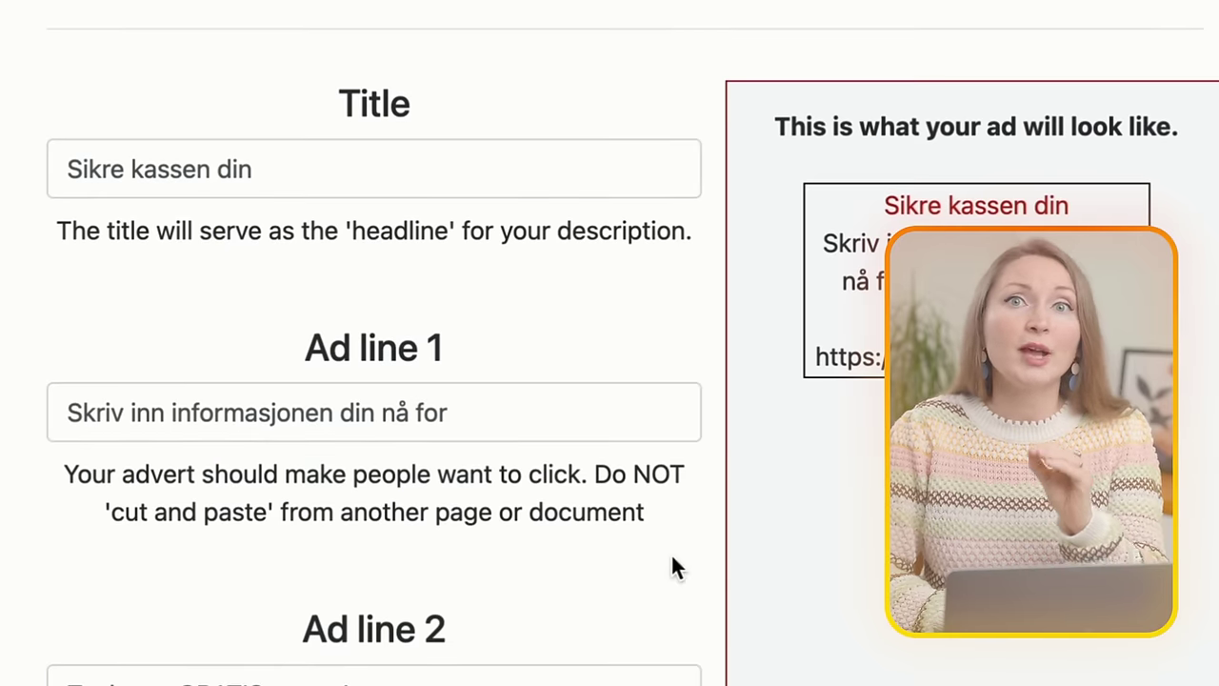
Replace the uppercase word "GRATIS" in Ad line 2 with "Gratis".
scroll(626, 518, "down", 3)
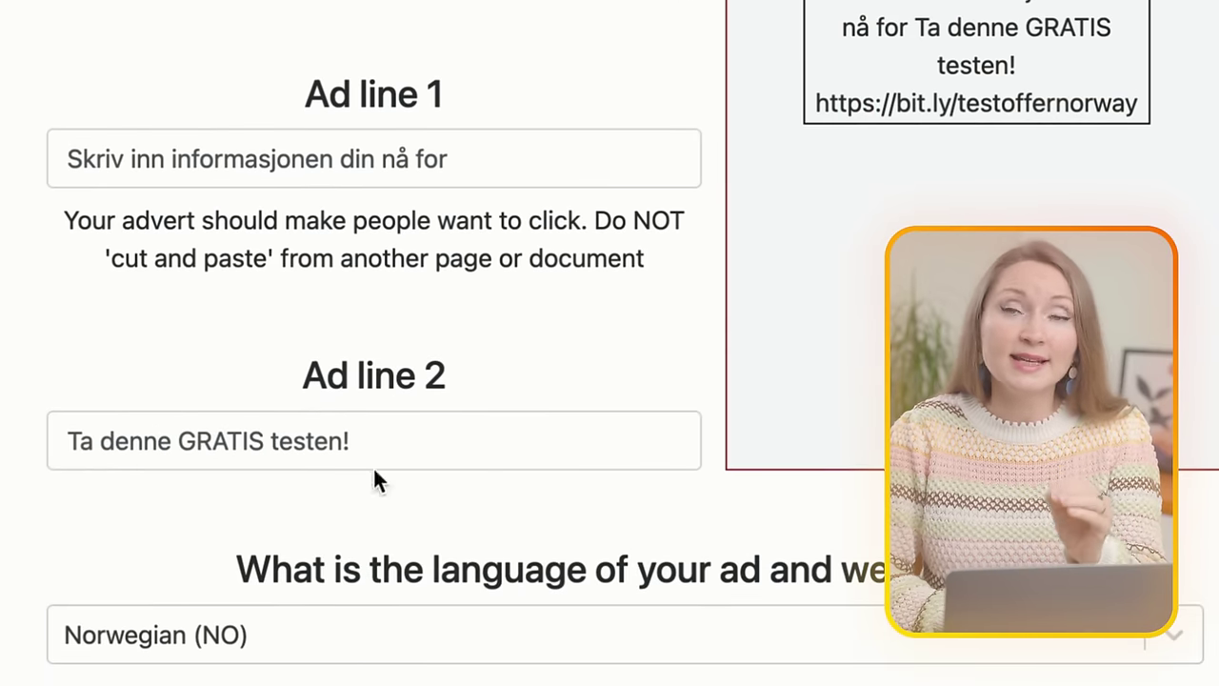
double_click(195, 441)
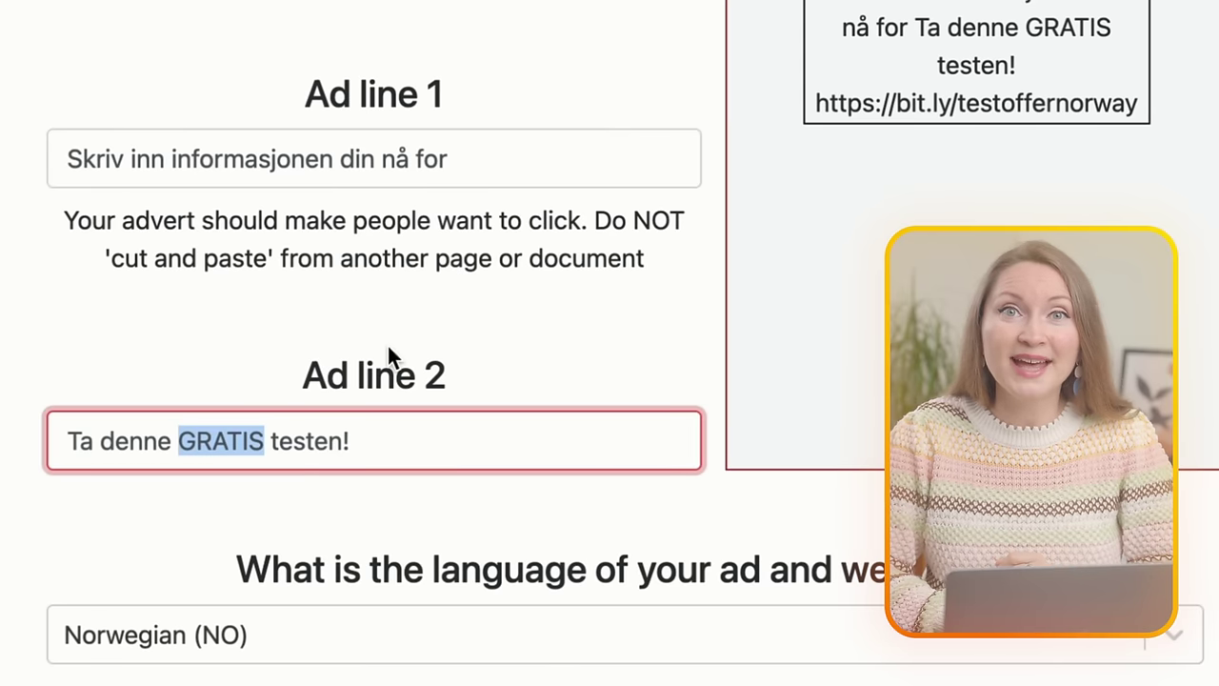
type("Gratis")
Go through the remaining scheduling options without setting specific days or times, and submit the ad.
scroll(464, 371, "down", 10)
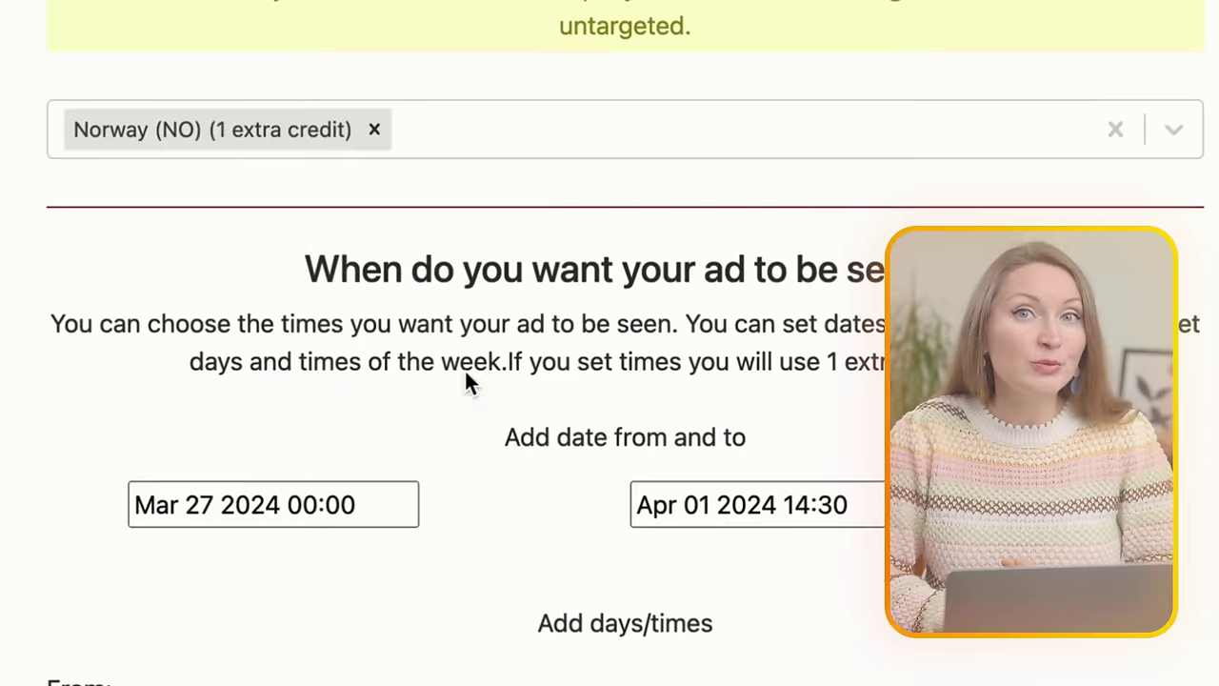
scroll(598, 424, "down", 4)
left_click(681, 667)
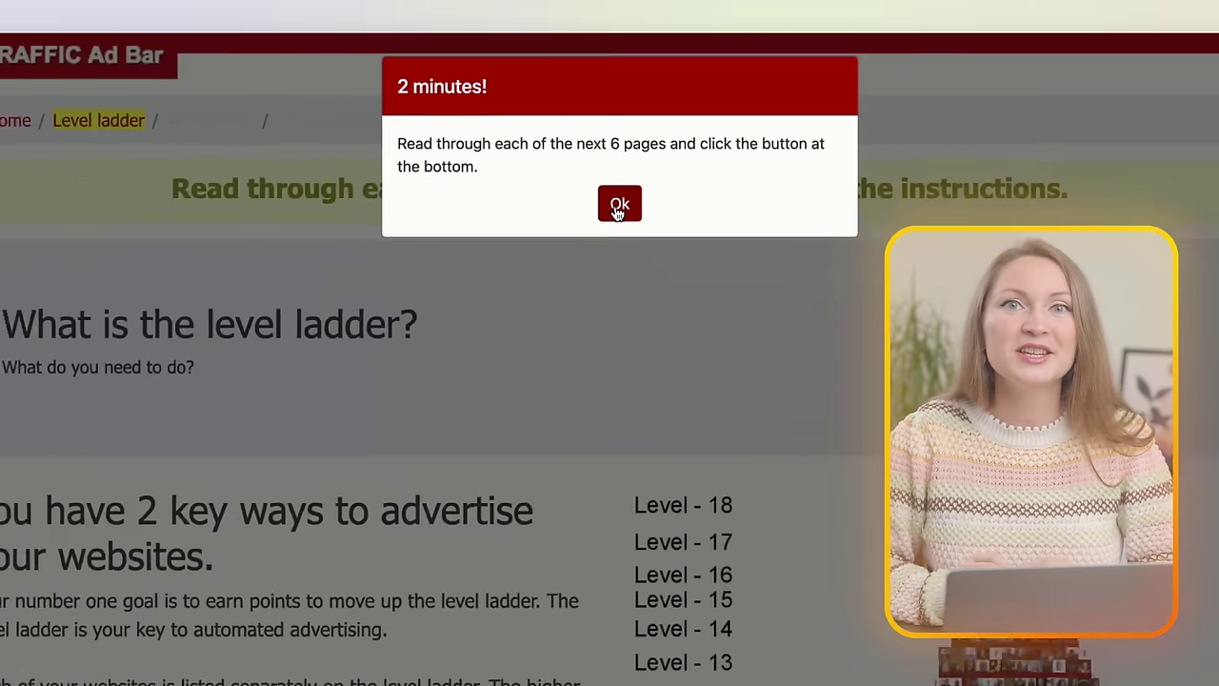
Dismiss the reading instructions and go through the Level ladder and Ad Network introduction pages to reach Getting started.
left_click(640, 251)
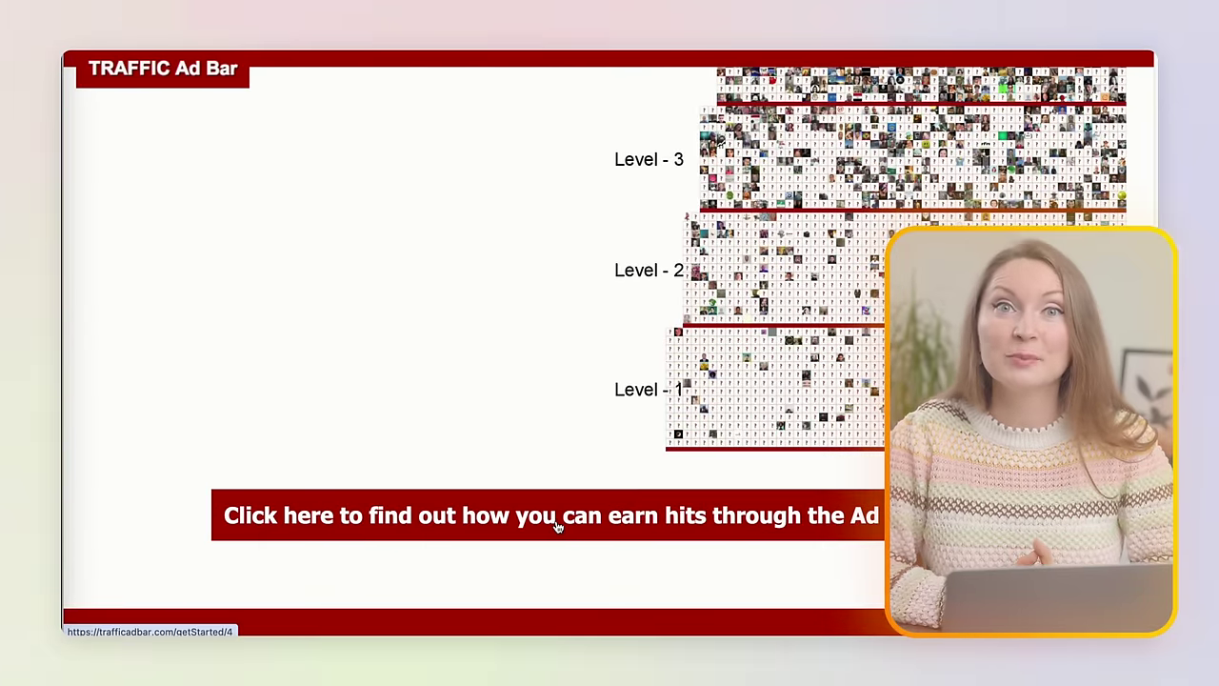
left_click(559, 527)
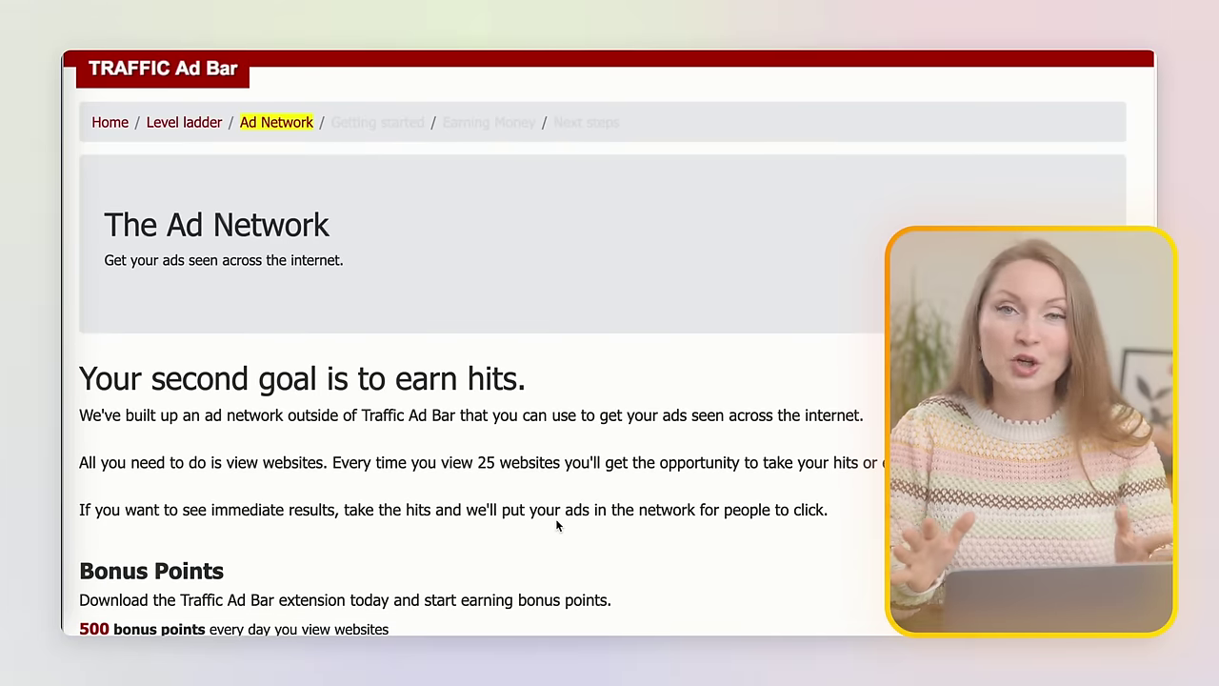
scroll(559, 520, "down", 4)
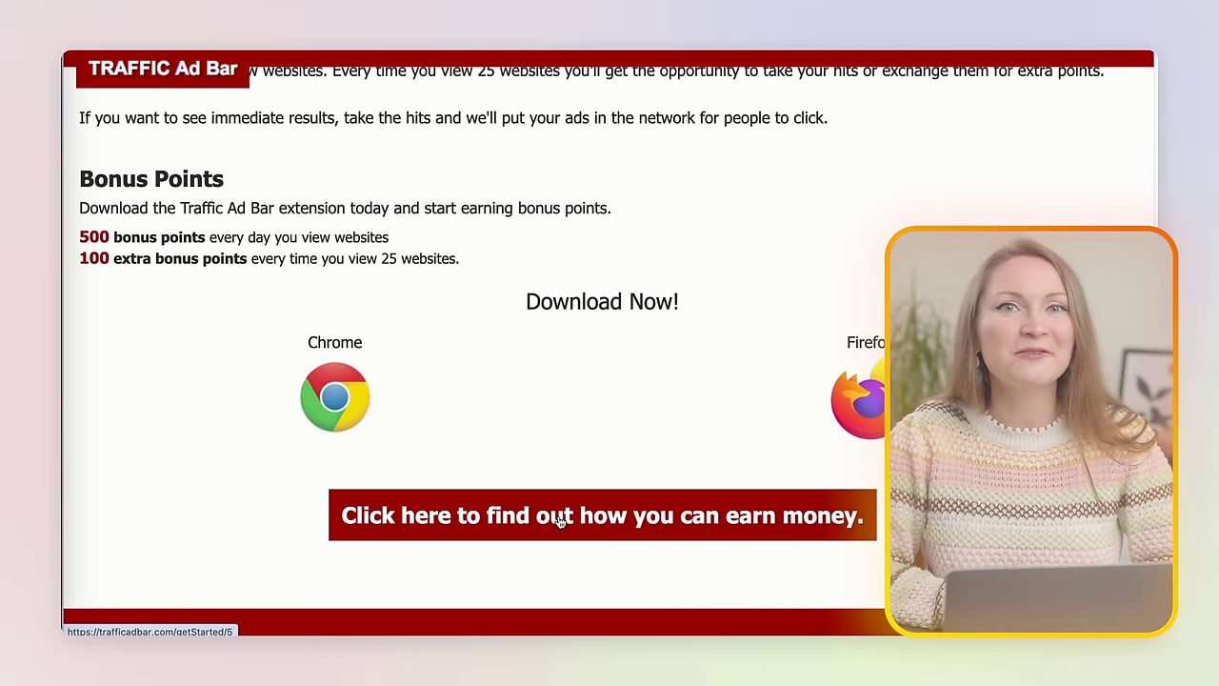
left_click(565, 516)
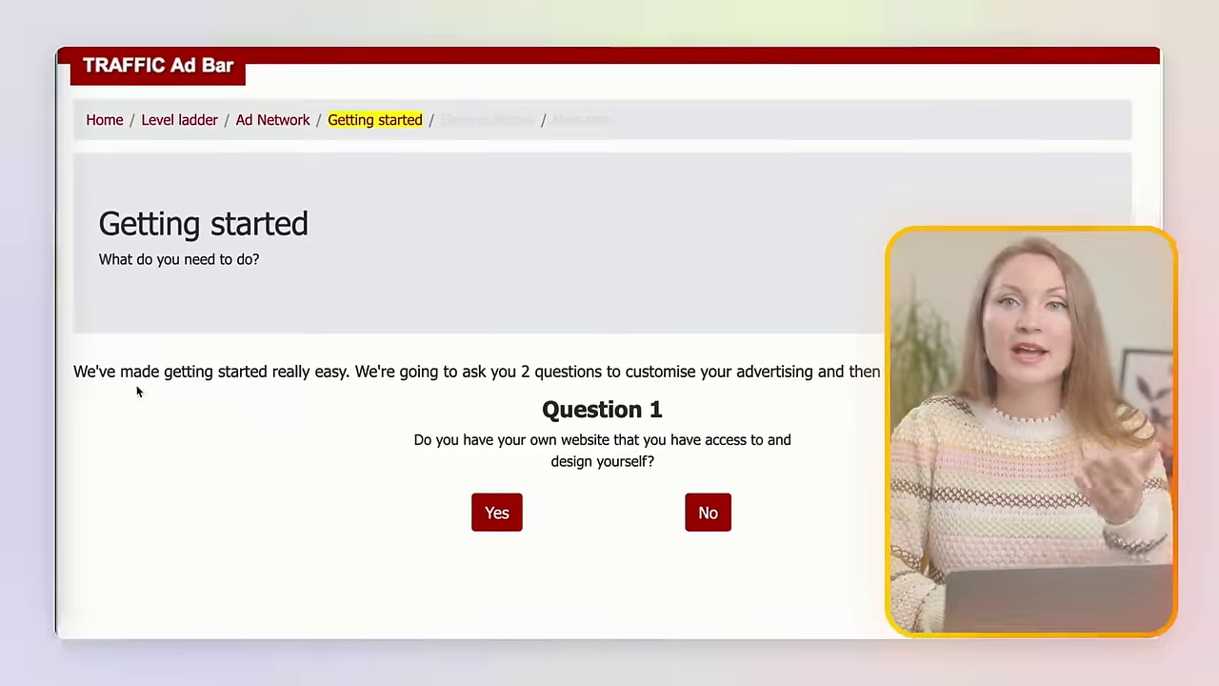
Answer No to having your own website, finish the Getting started questions, and continue past the Earning Money page.
left_click(713, 515)
left_click(712, 505)
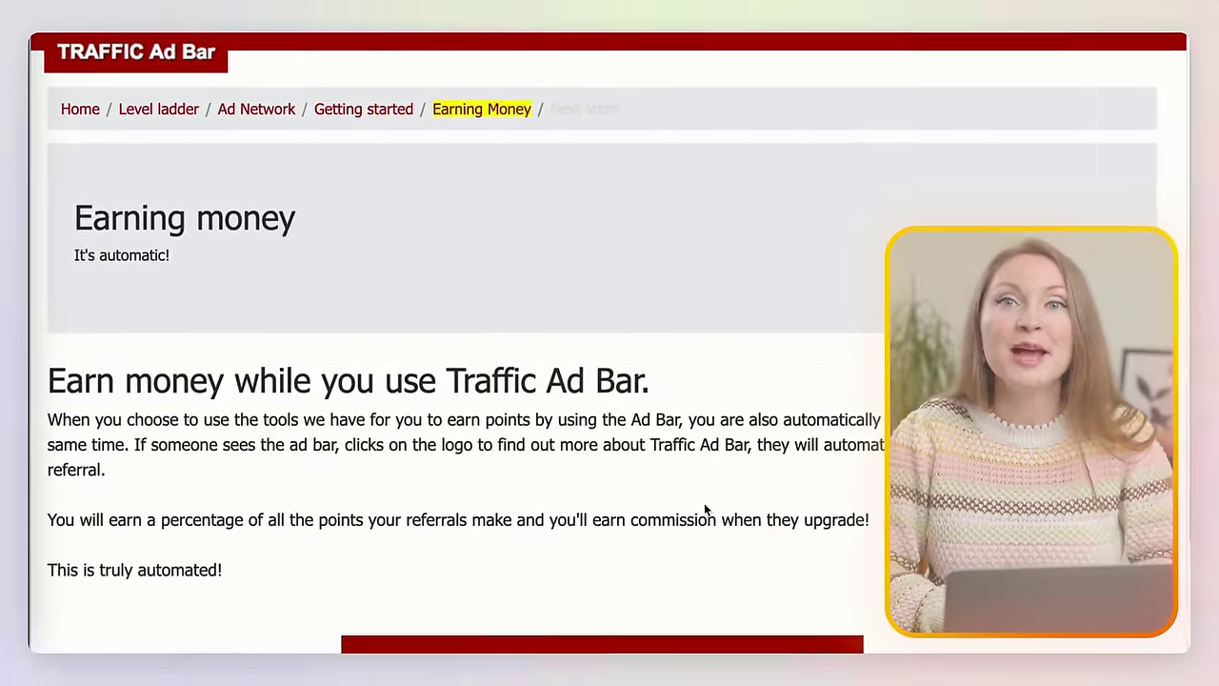
scroll(705, 509, "down", 2)
left_click(599, 525)
left_click(616, 218)
Switch to HubSpot's drag-and-drop website builder page and examine its editor, themes, custom domain and customer platform sections.
scroll(622, 357, "down", 5)
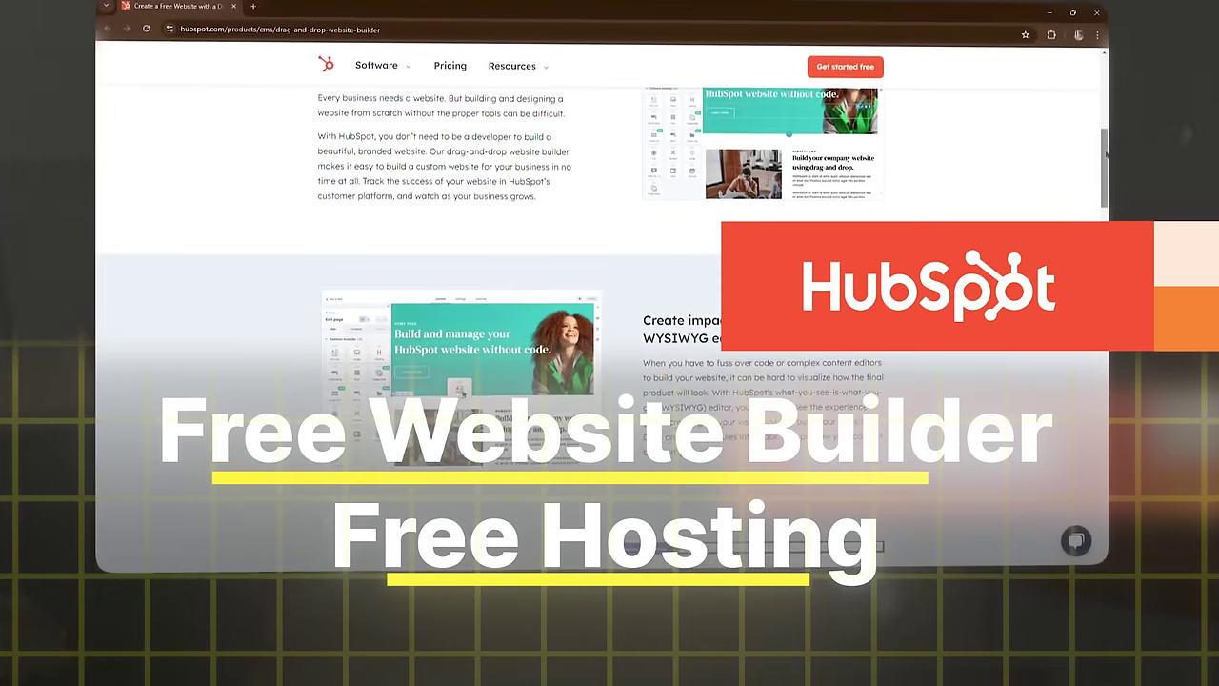
scroll(610, 305, "down", 3)
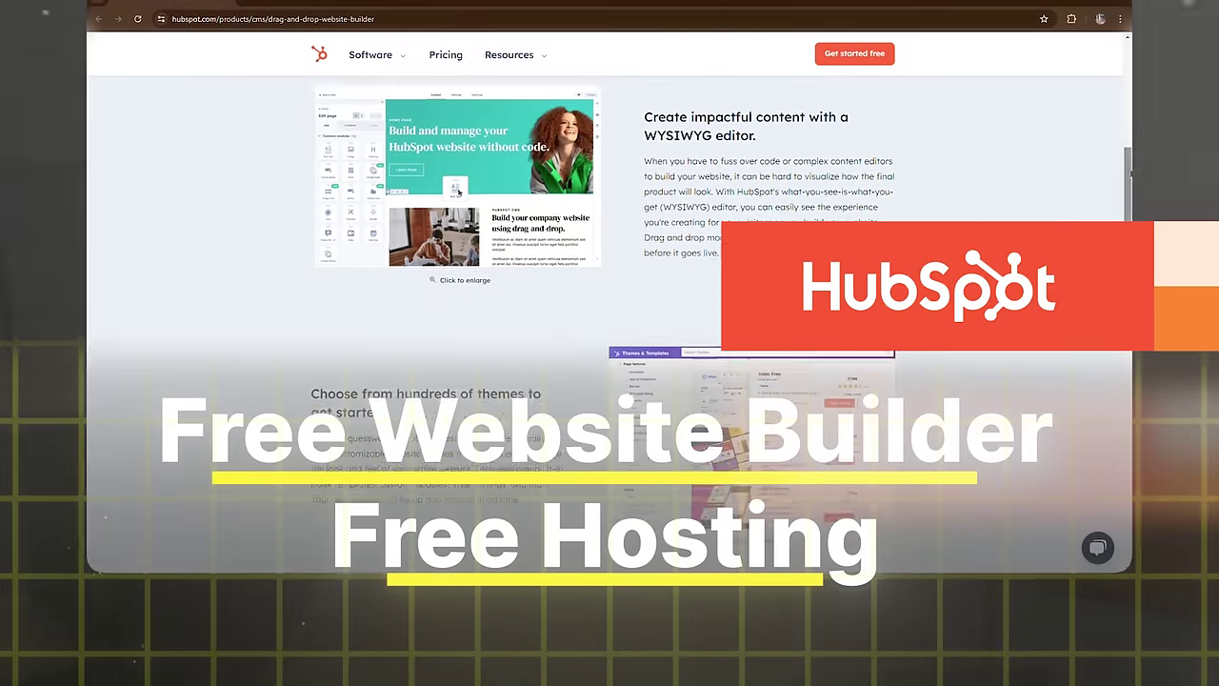
scroll(609, 286, "down", 2)
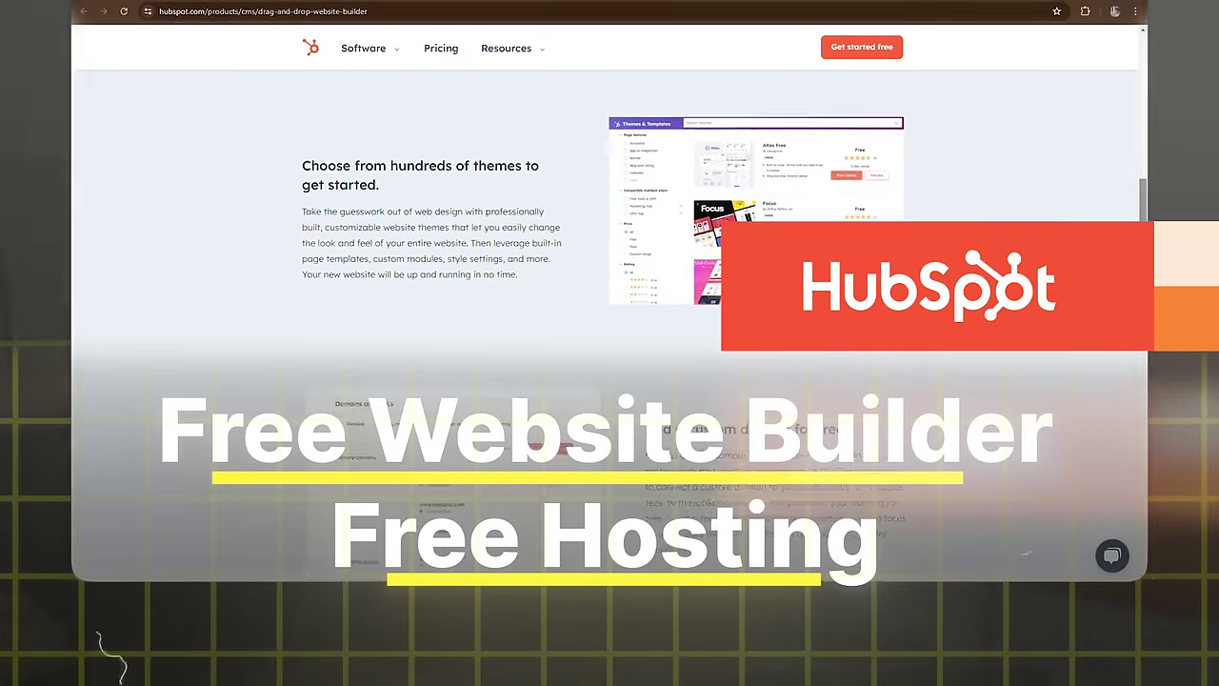
scroll(860, 385, "down", 3)
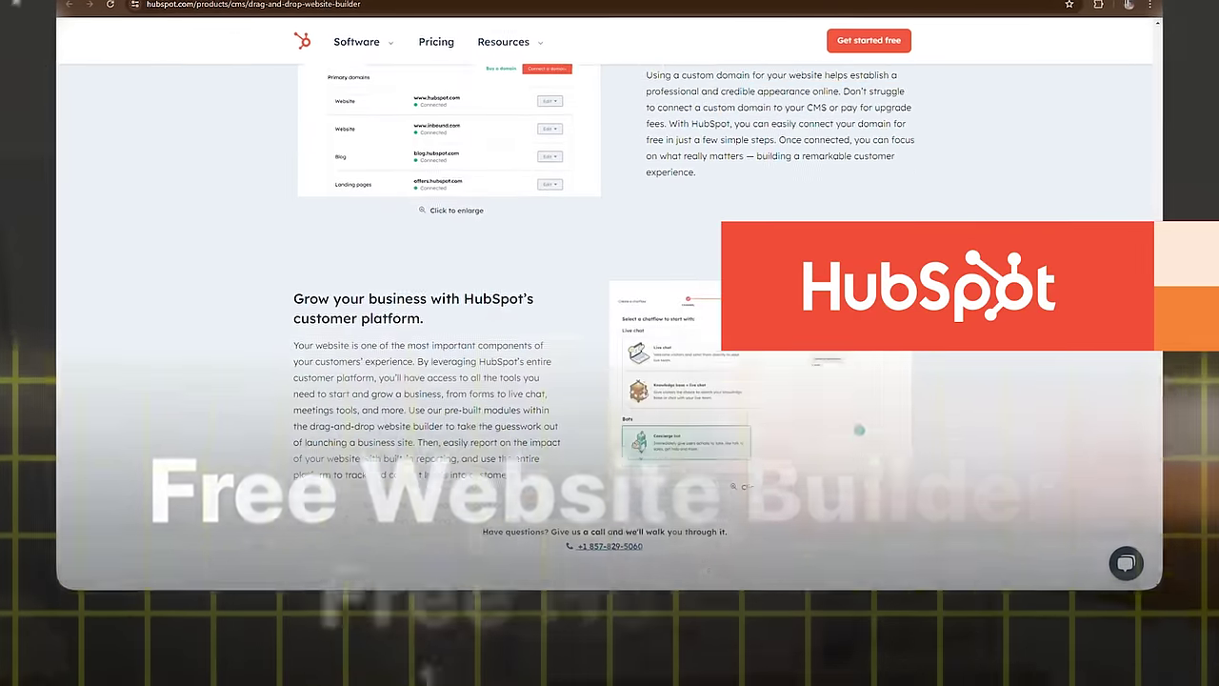
scroll(609, 324, "down", 2)
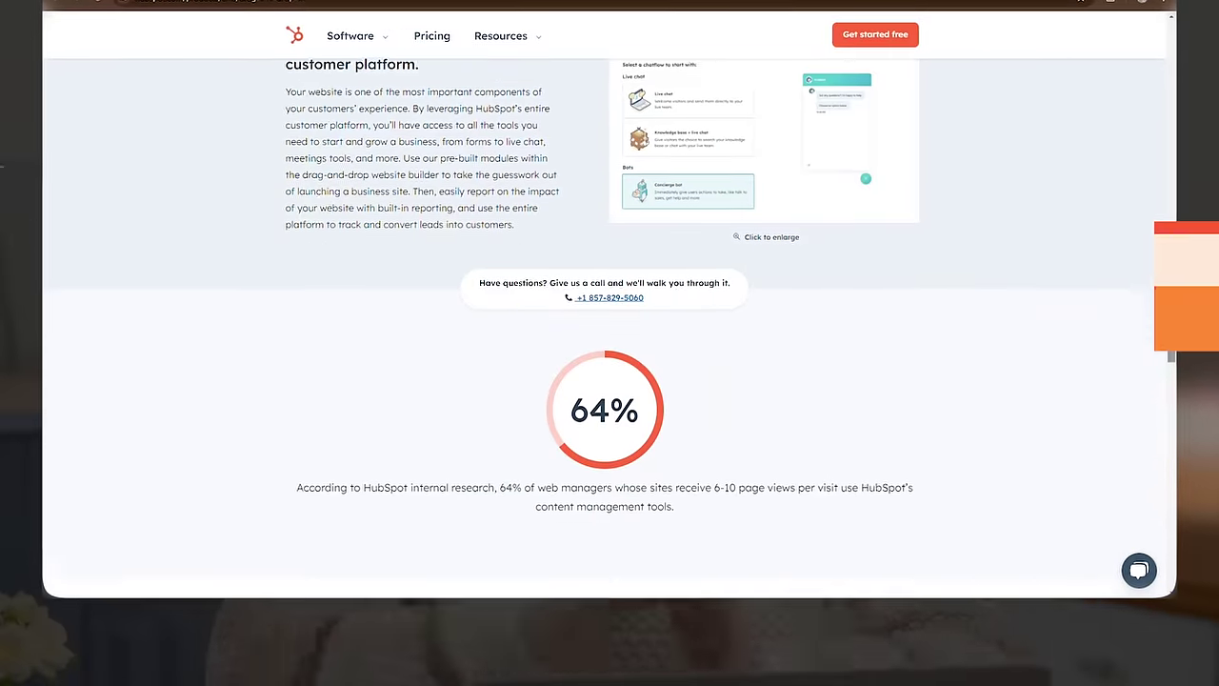
Examine the page optimization recommendations in the HubSpot editor, from the meta description to the H1 tag and mobile friendliness.
scroll(610, 381, "down", 5)
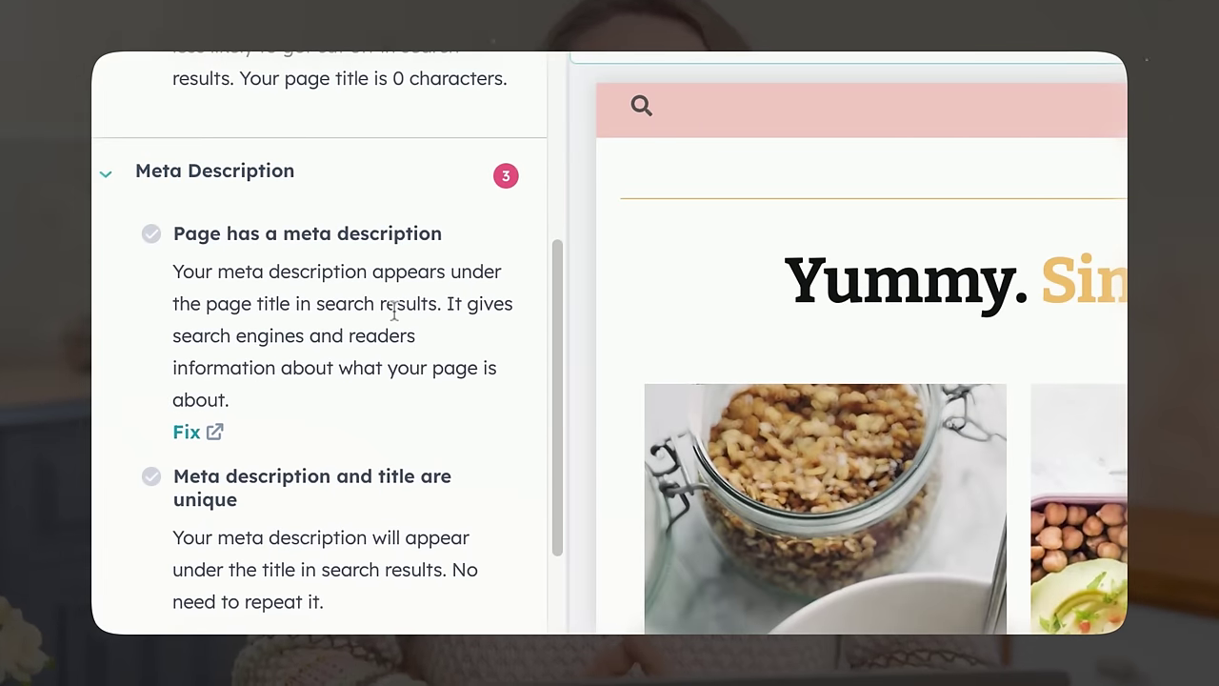
scroll(409, 382, "down", 5)
scroll(425, 429, "down", 3)
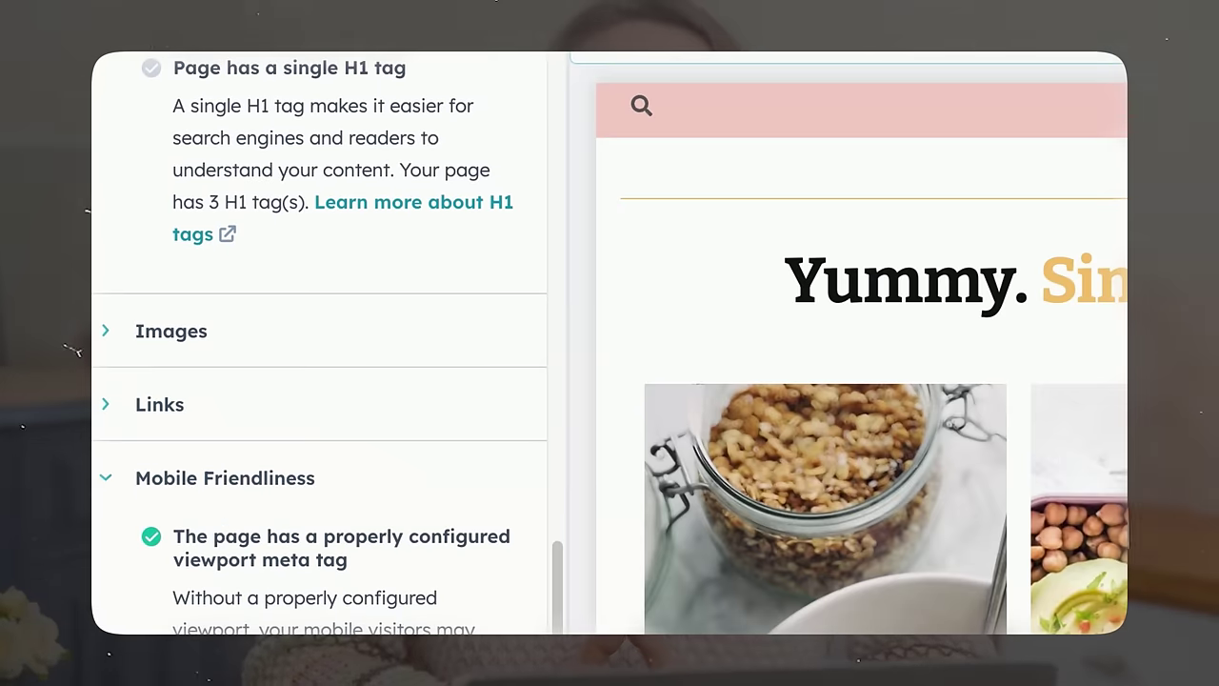
scroll(319, 429, "down", 2)
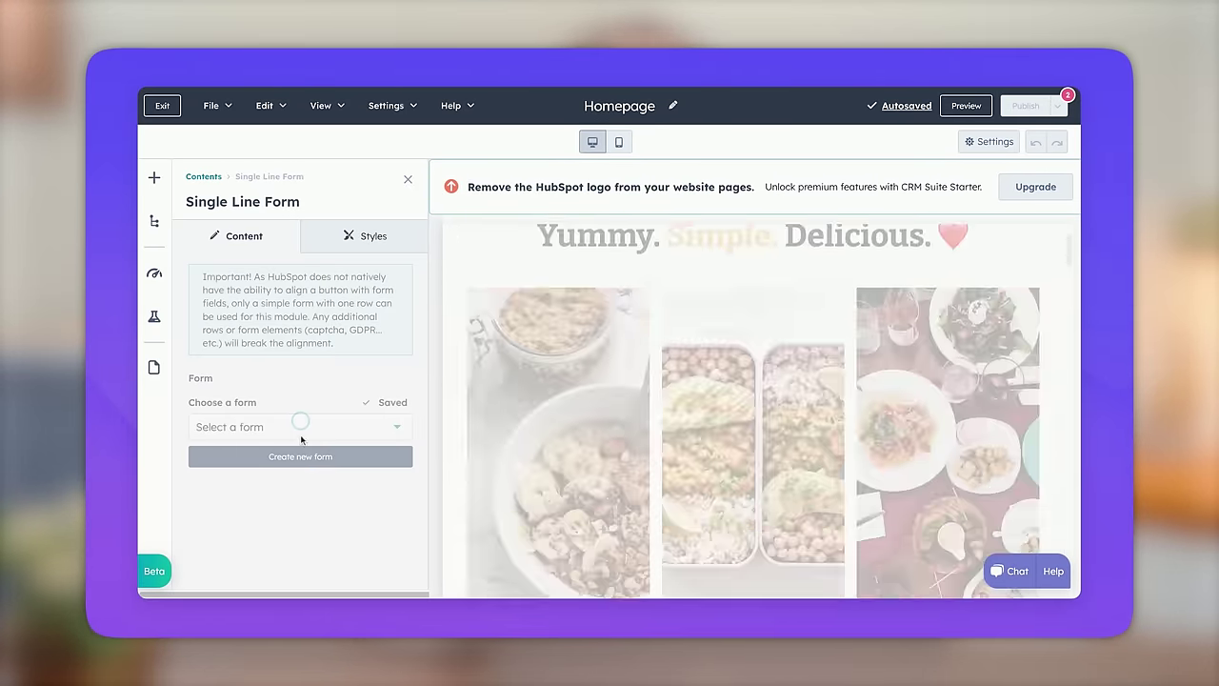
left_click(360, 430)
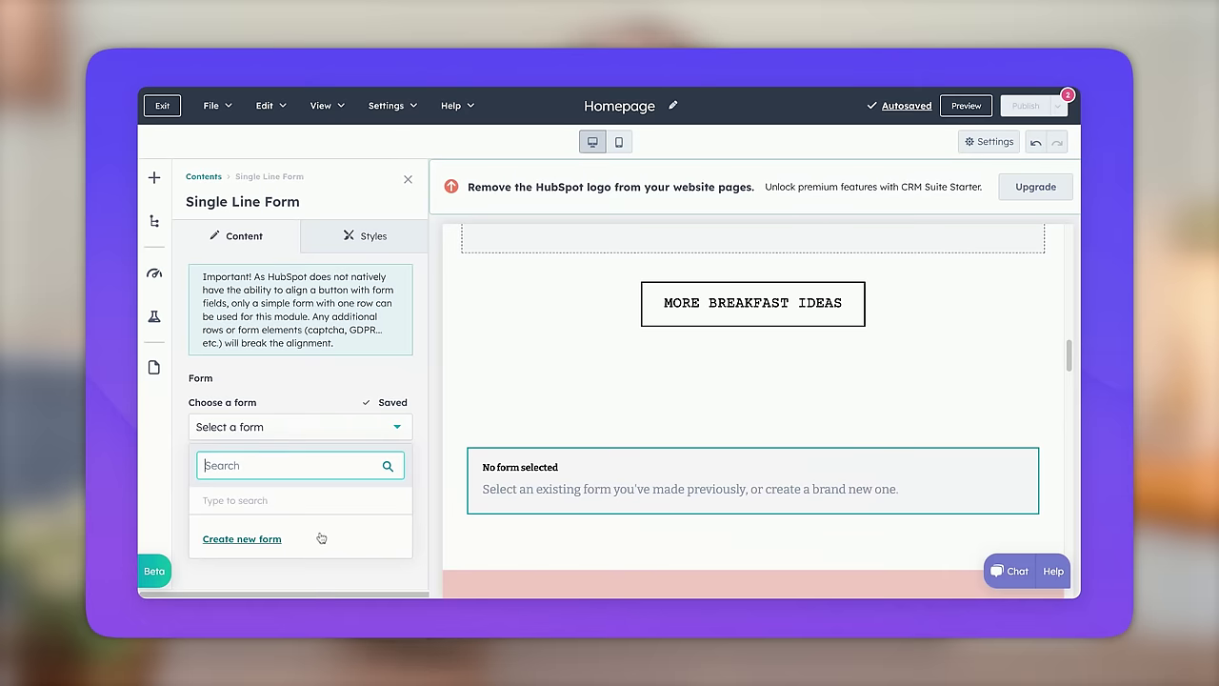
left_click(245, 539)
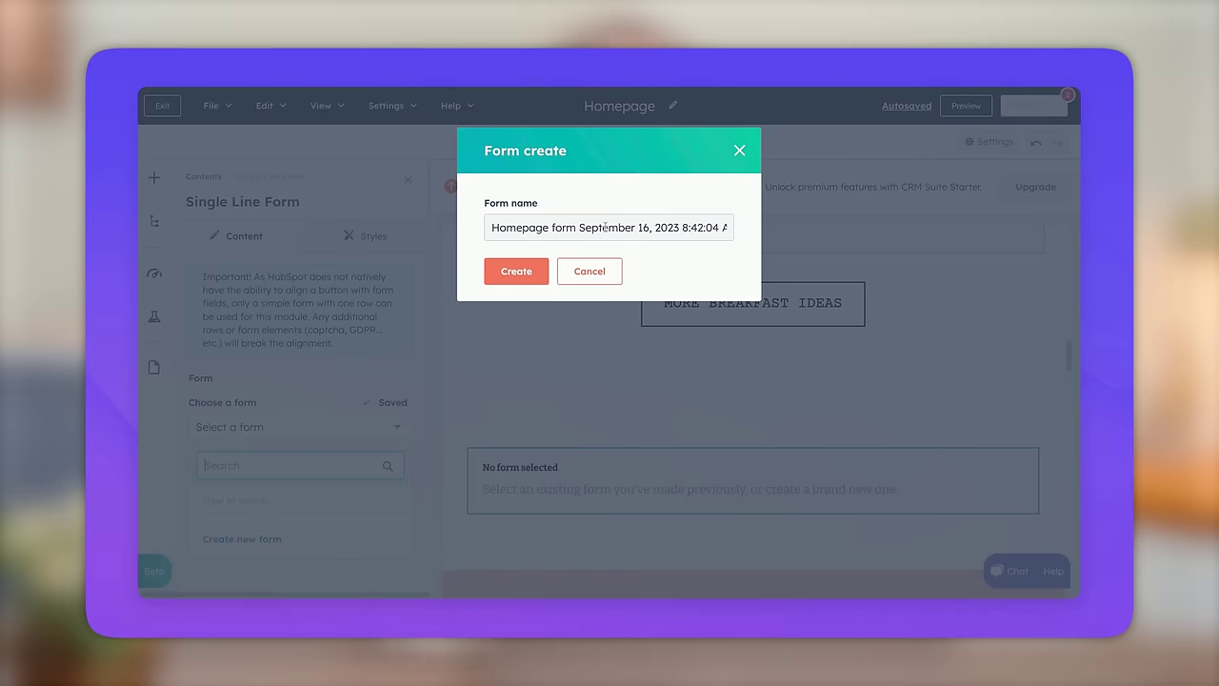
left_click(739, 152)
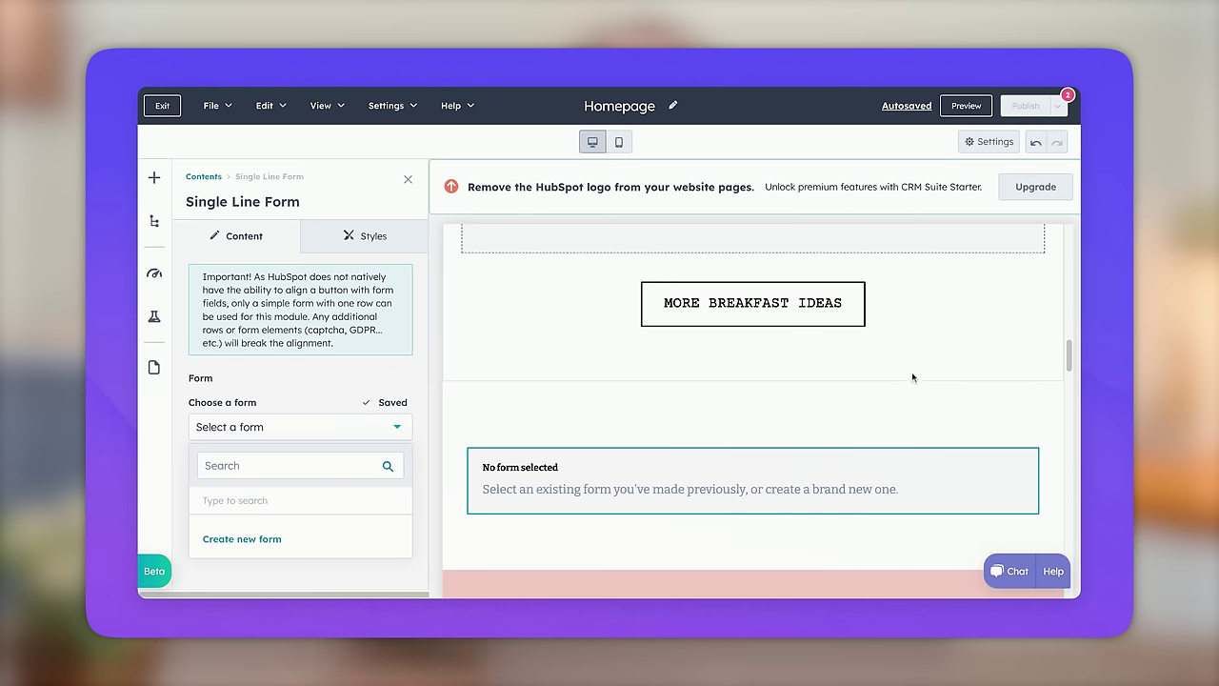
scroll(910, 381, "down", 3)
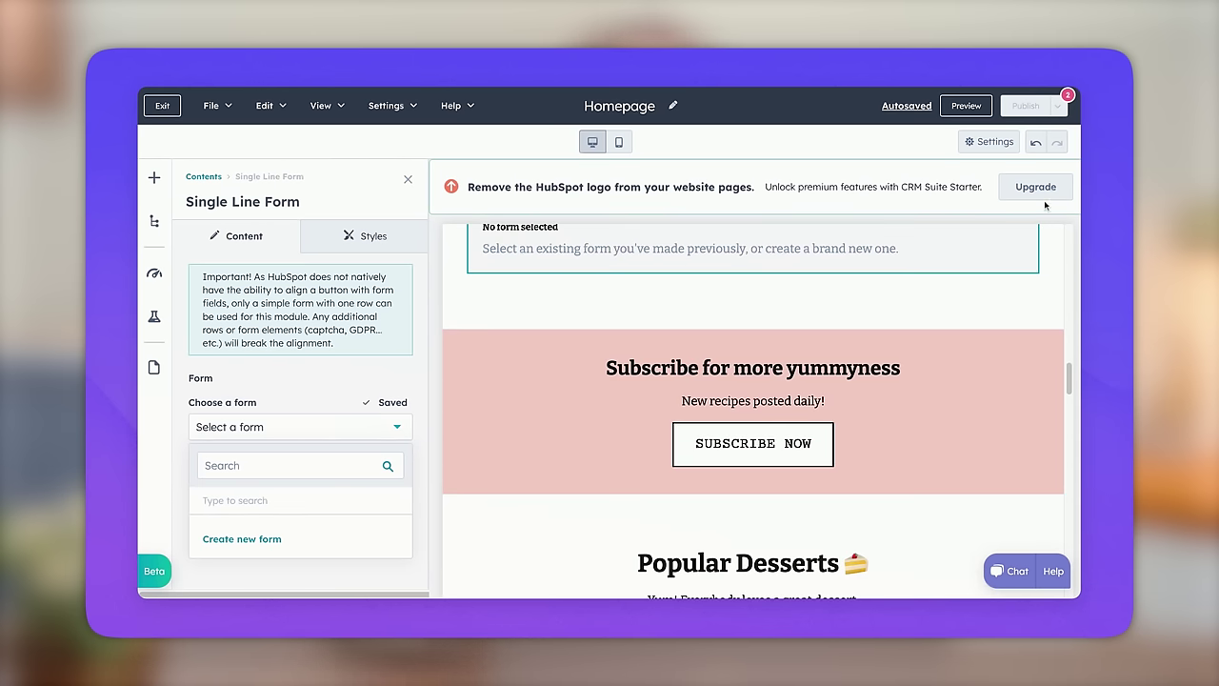
mouse_move(1003, 89)
key("alt+shift+p")
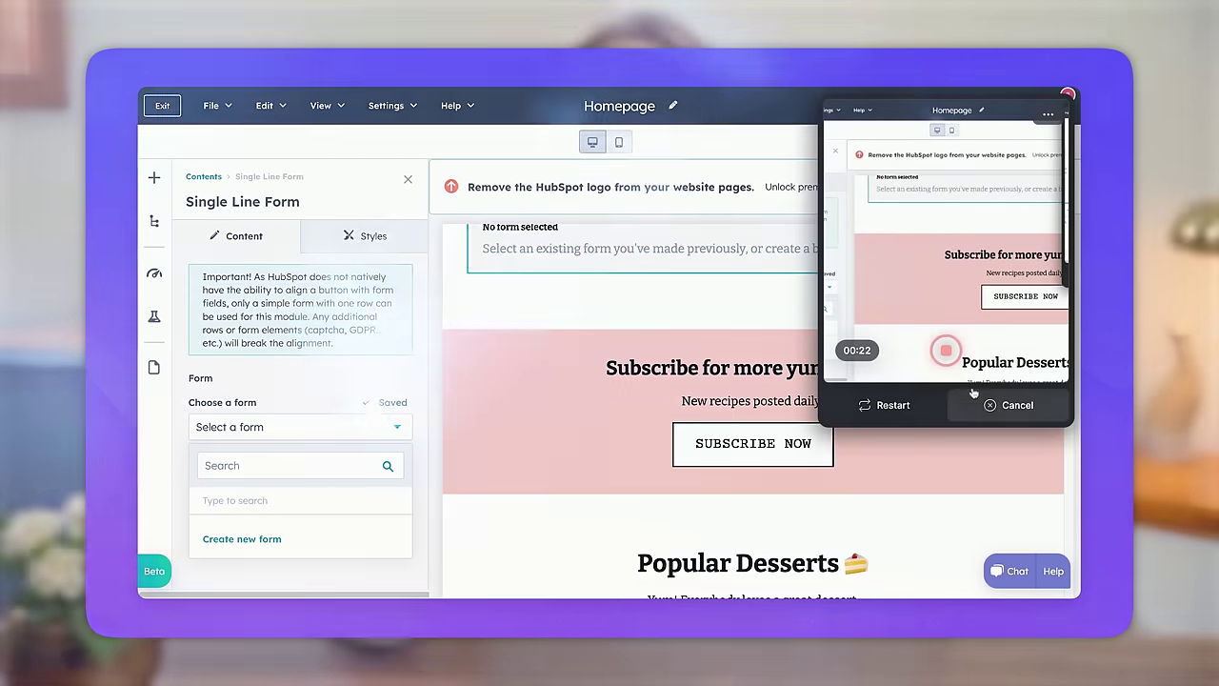